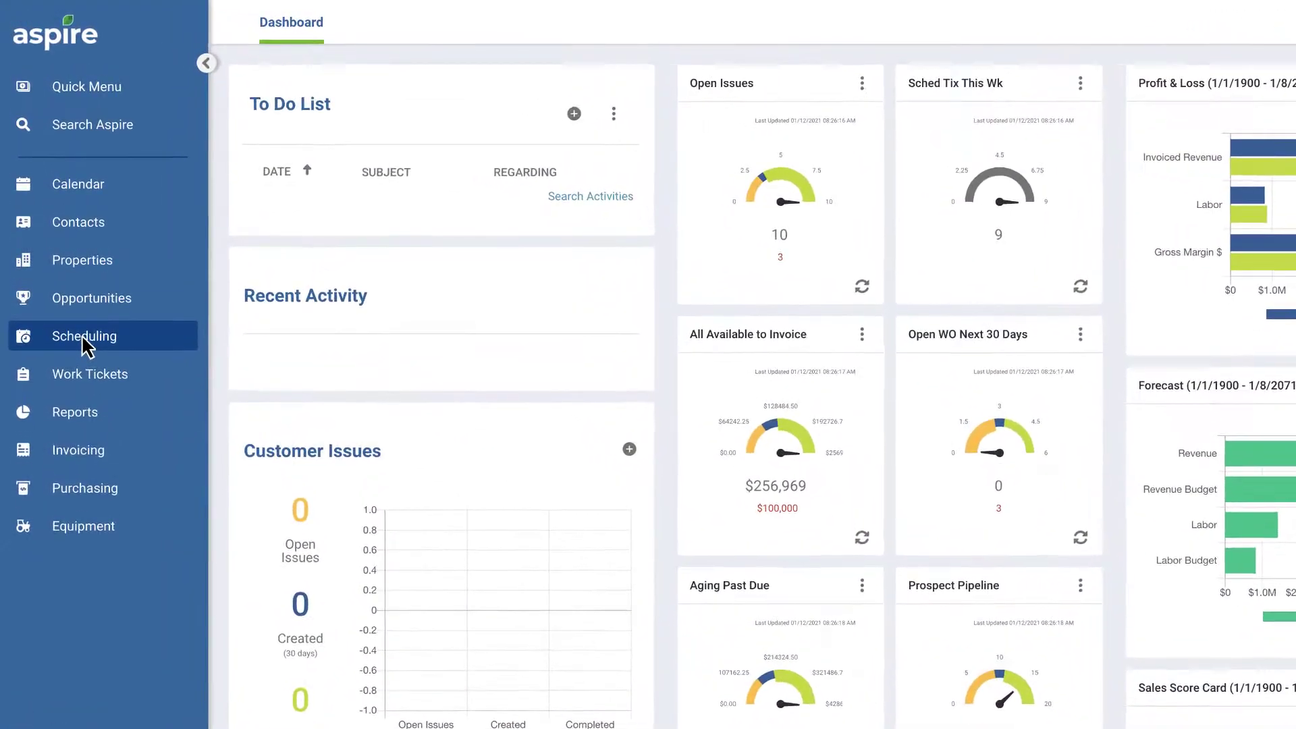
Step: On the scheduling board, move the Construction crew's Wednesday Plant Install visit to Thursday
{"action": "left_click", "coordinate": [84, 337]}
{"action": "left_click", "coordinate": [207, 62]}
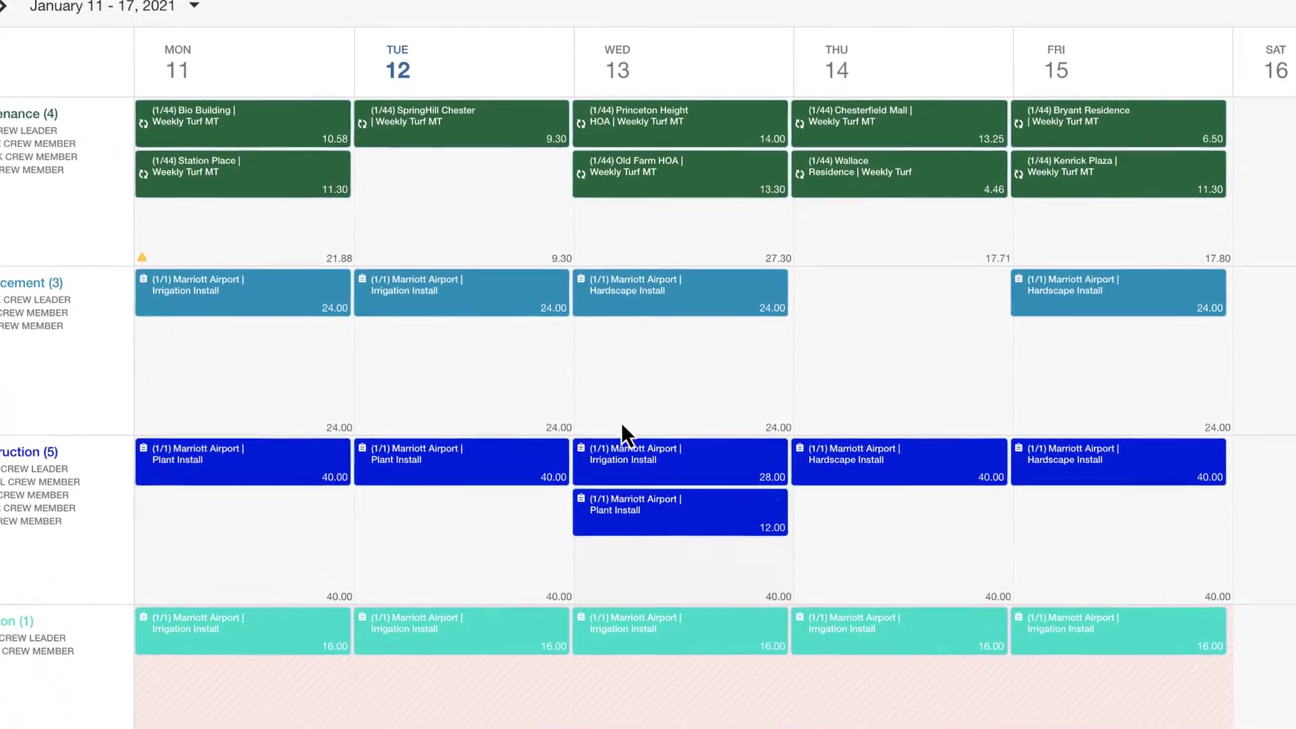
{"action": "left_click_drag", "start_coordinate": [672, 515], "coordinate": [817, 528]}
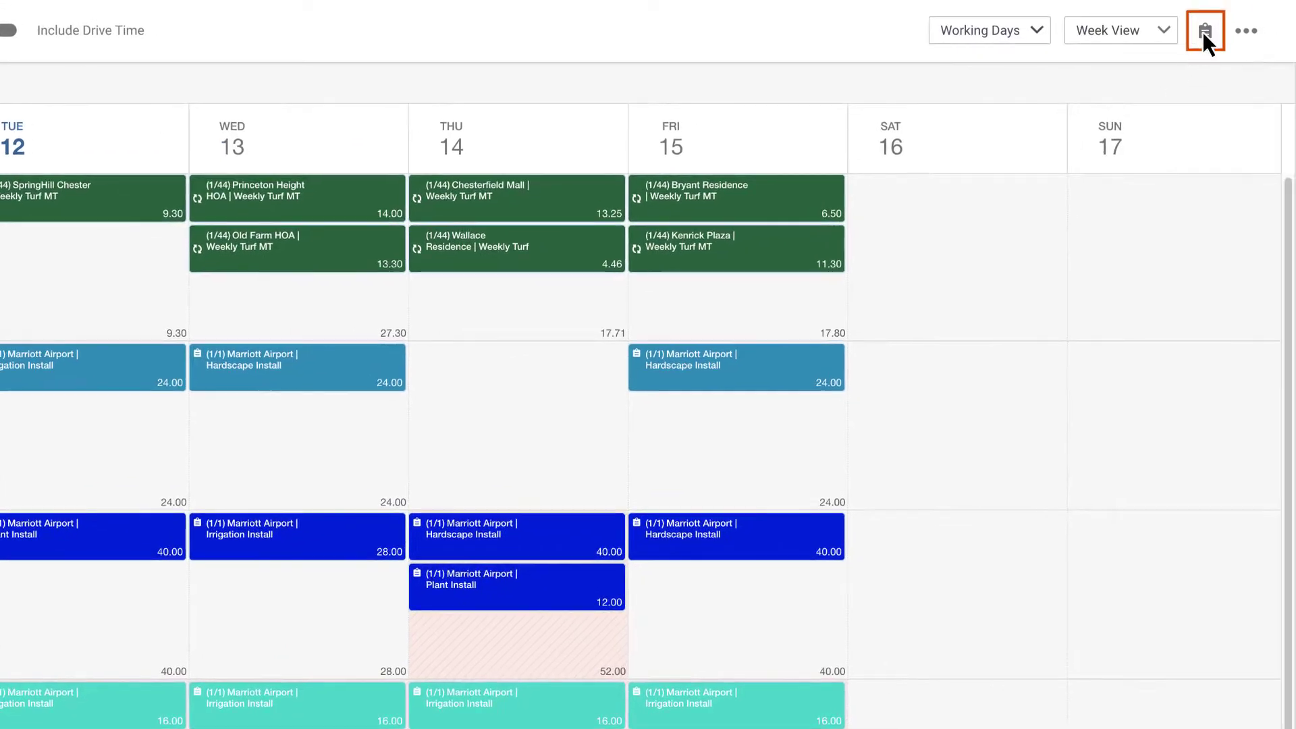
Step: Schedule Sheraton Westport Chalet Tree Work from the unscheduled work orders onto Enhancement's Thursday
{"action": "left_click", "coordinate": [1204, 32]}
{"action": "left_click_drag", "start_coordinate": [965, 578], "coordinate": [581, 418]}
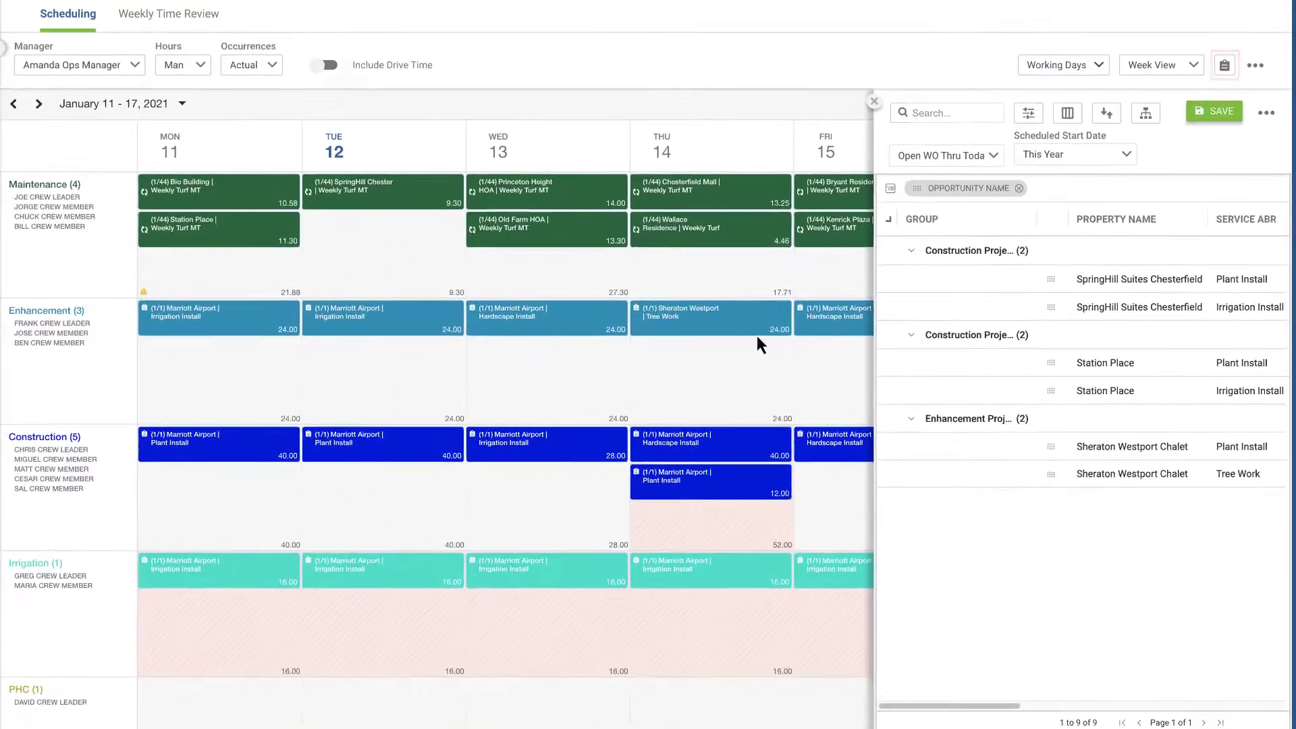
{"action": "left_click", "coordinate": [887, 104]}
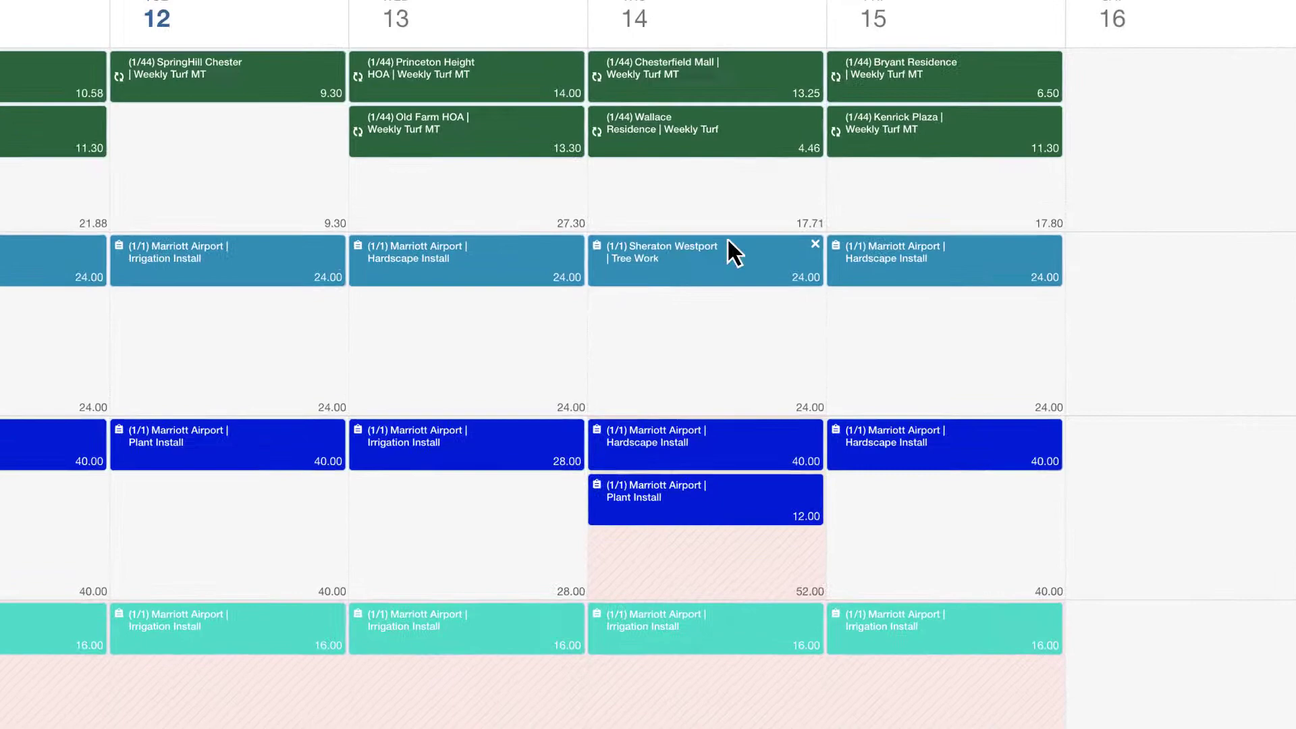
Step: Set the Sheraton Westport Tree Work visit to 20 hours/day and extend it onto Friday
{"action": "right_click", "coordinate": [712, 270]}
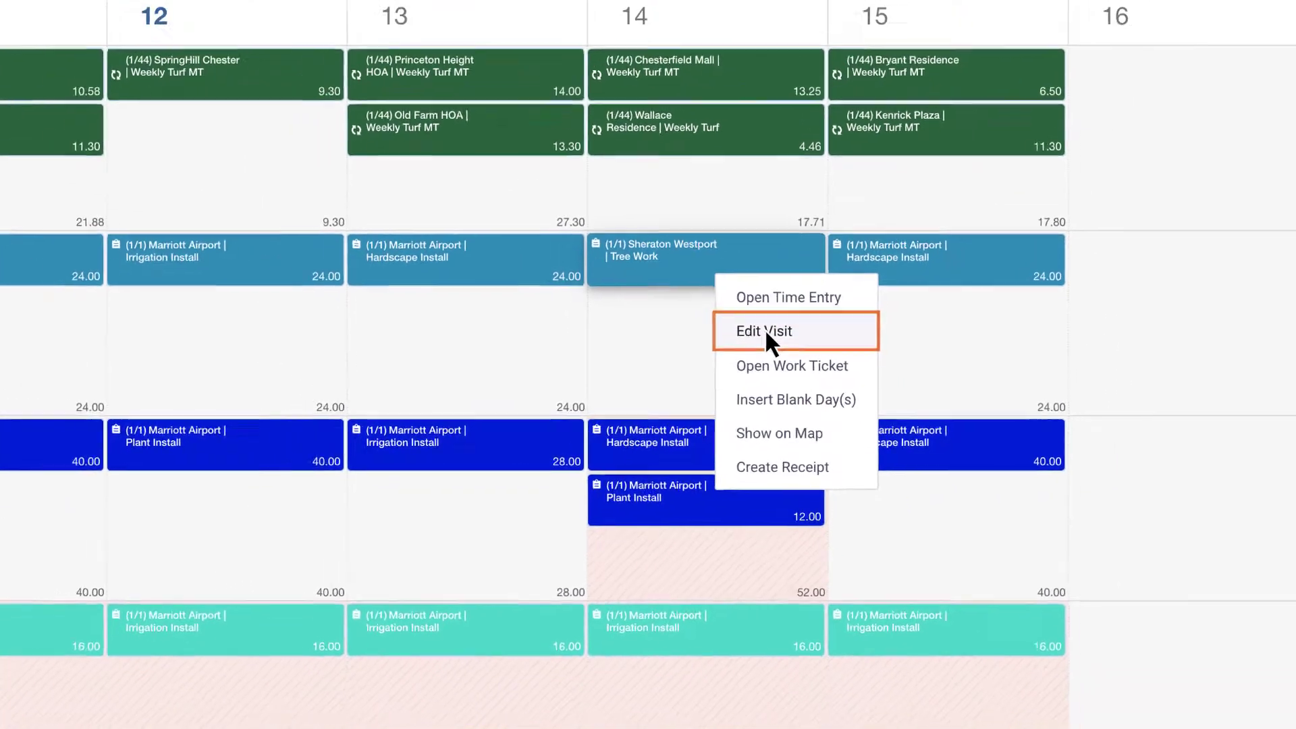
{"action": "left_click", "coordinate": [766, 332]}
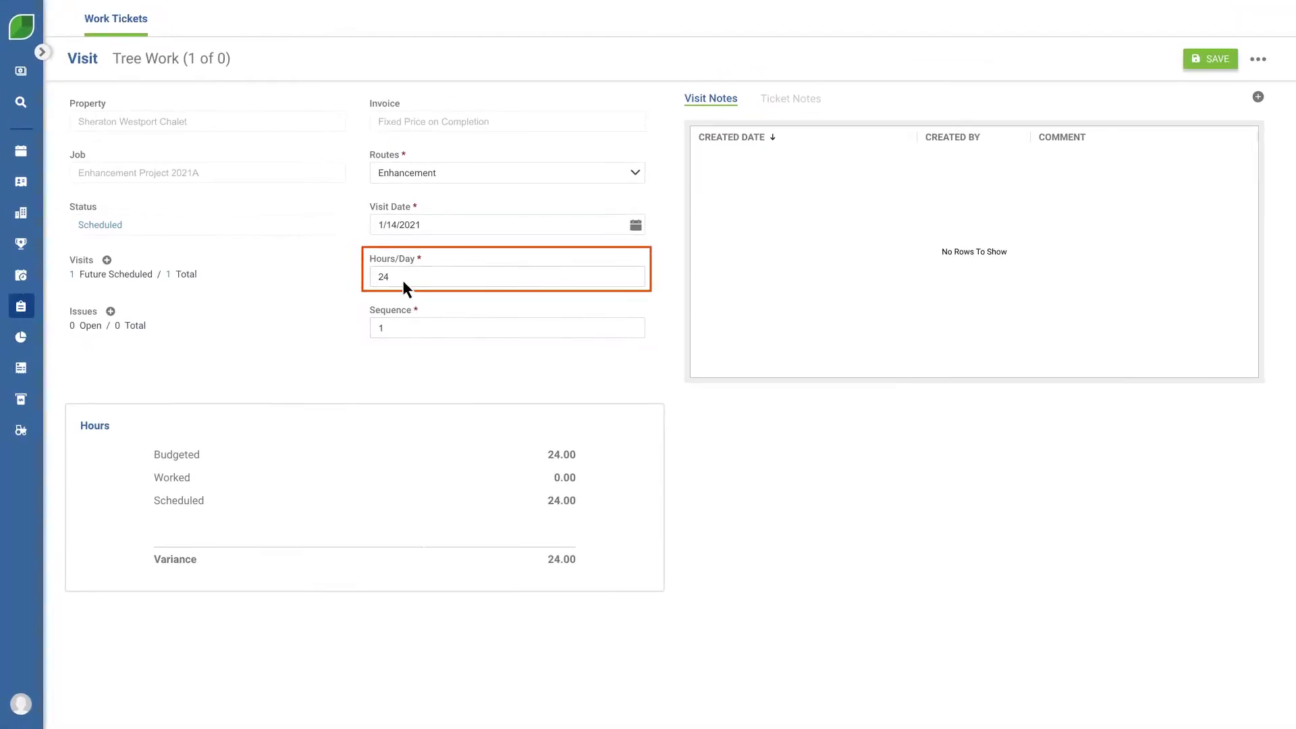
{"action": "left_click", "coordinate": [392, 278]}
{"action": "key", "text": "BackSpace"}
{"action": "type", "text": "0"}
{"action": "left_click", "coordinate": [1210, 61]}
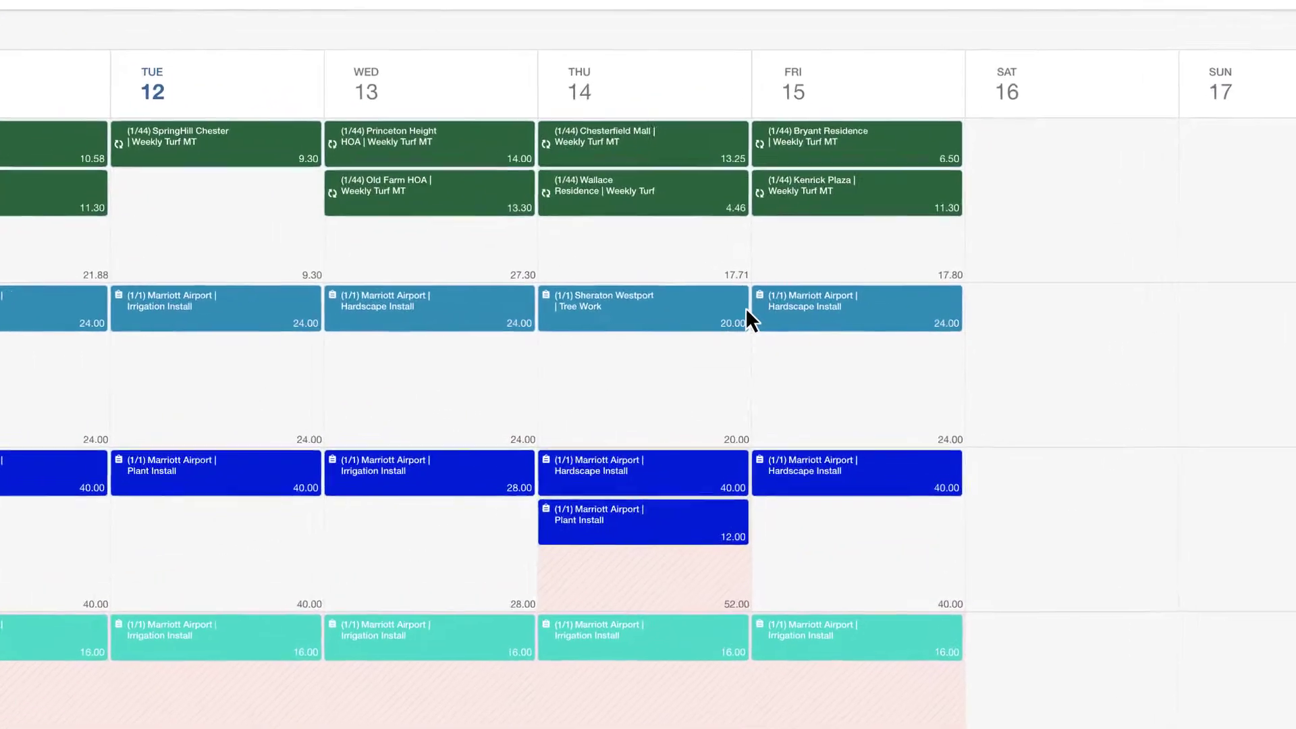
{"action": "left_click_drag", "start_coordinate": [747, 312], "coordinate": [956, 309]}
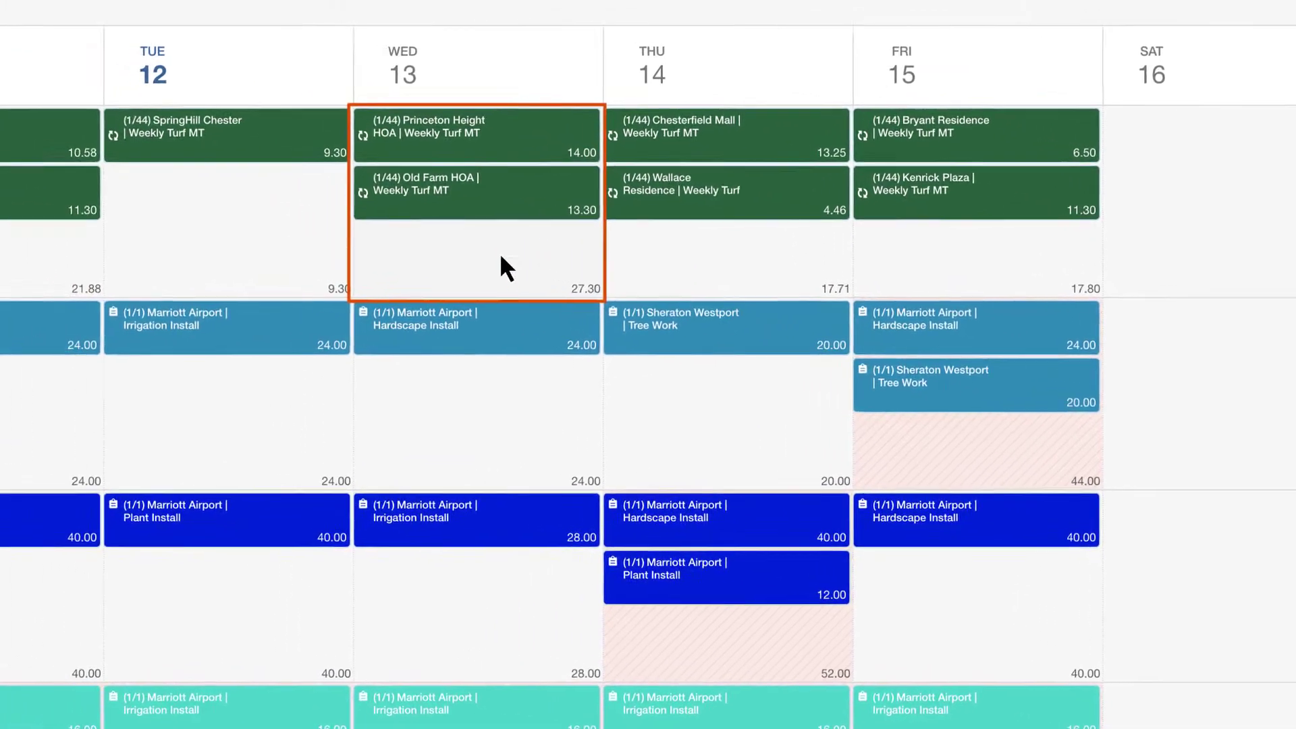
Step: Insert a blank day at Maintenance's Wednesday, moving 2 days of visits forward
{"action": "right_click", "coordinate": [585, 267]}
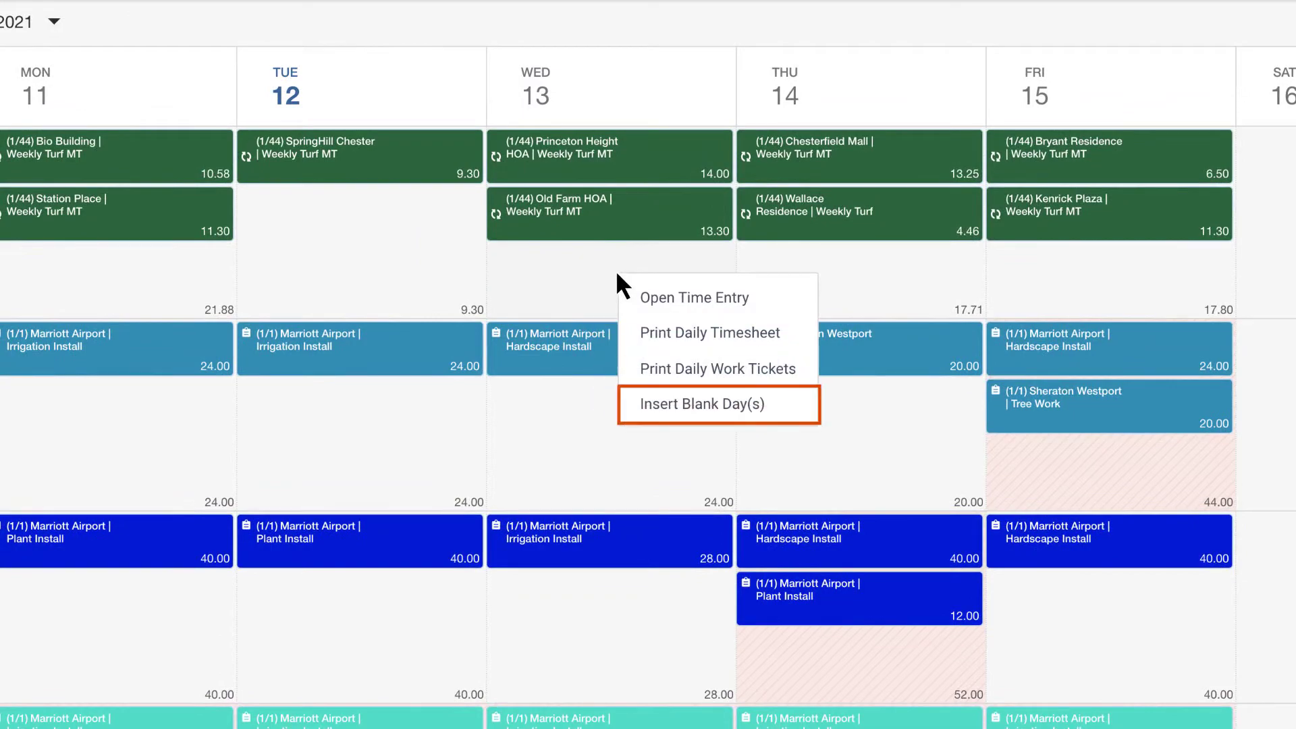
{"action": "left_click", "coordinate": [702, 403]}
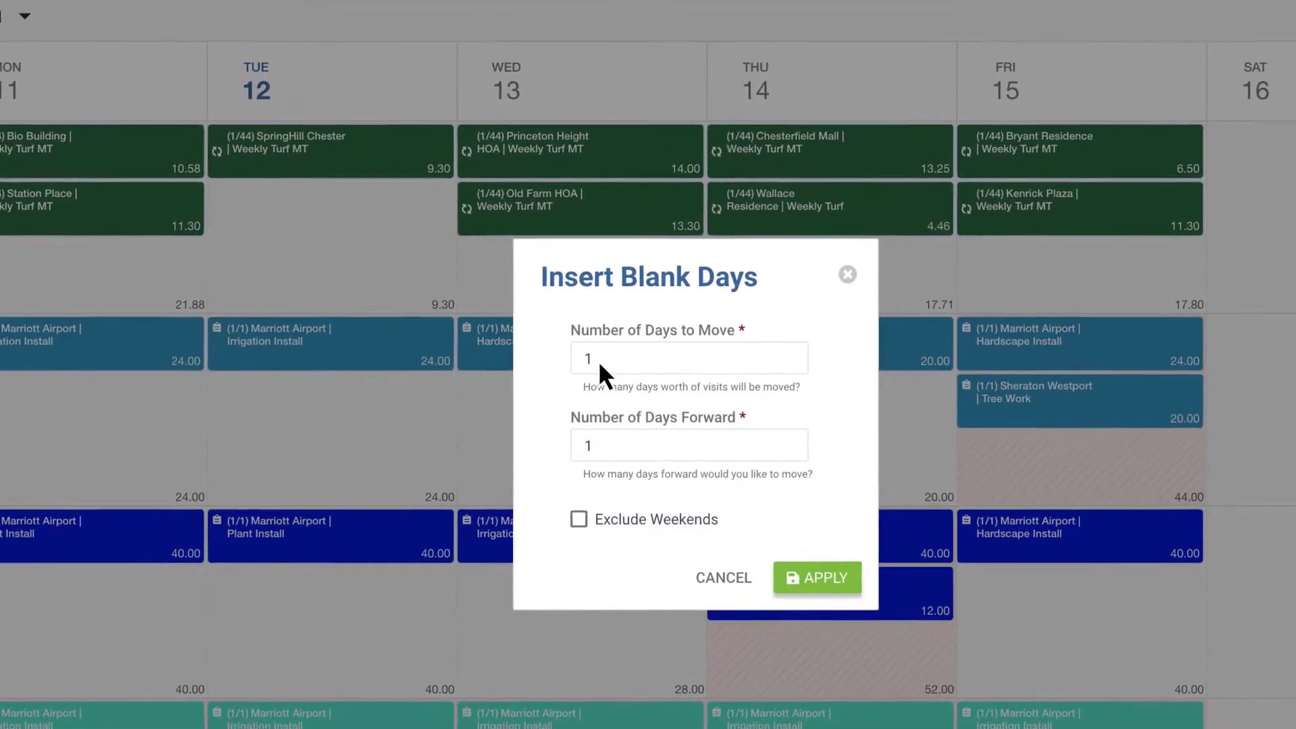
{"action": "key", "text": "BackSpace"}
{"action": "type", "text": "2"}
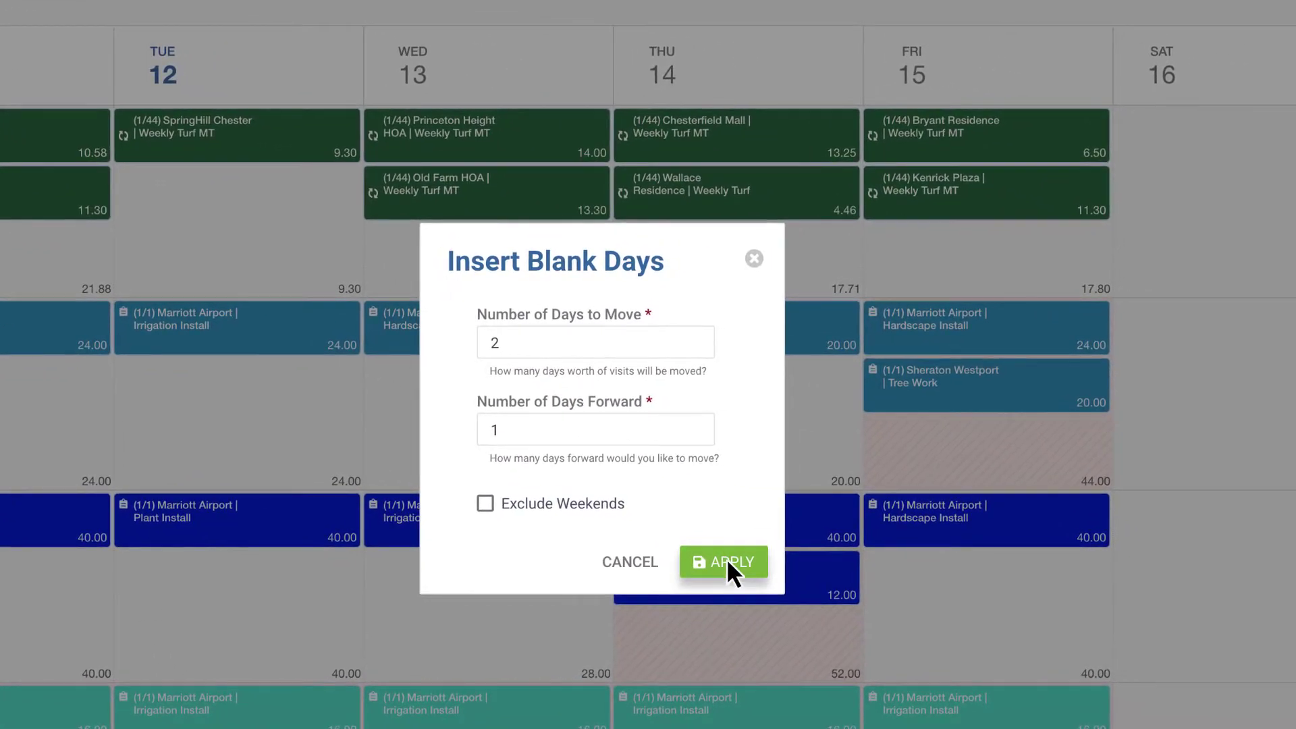
{"action": "left_click", "coordinate": [727, 560]}
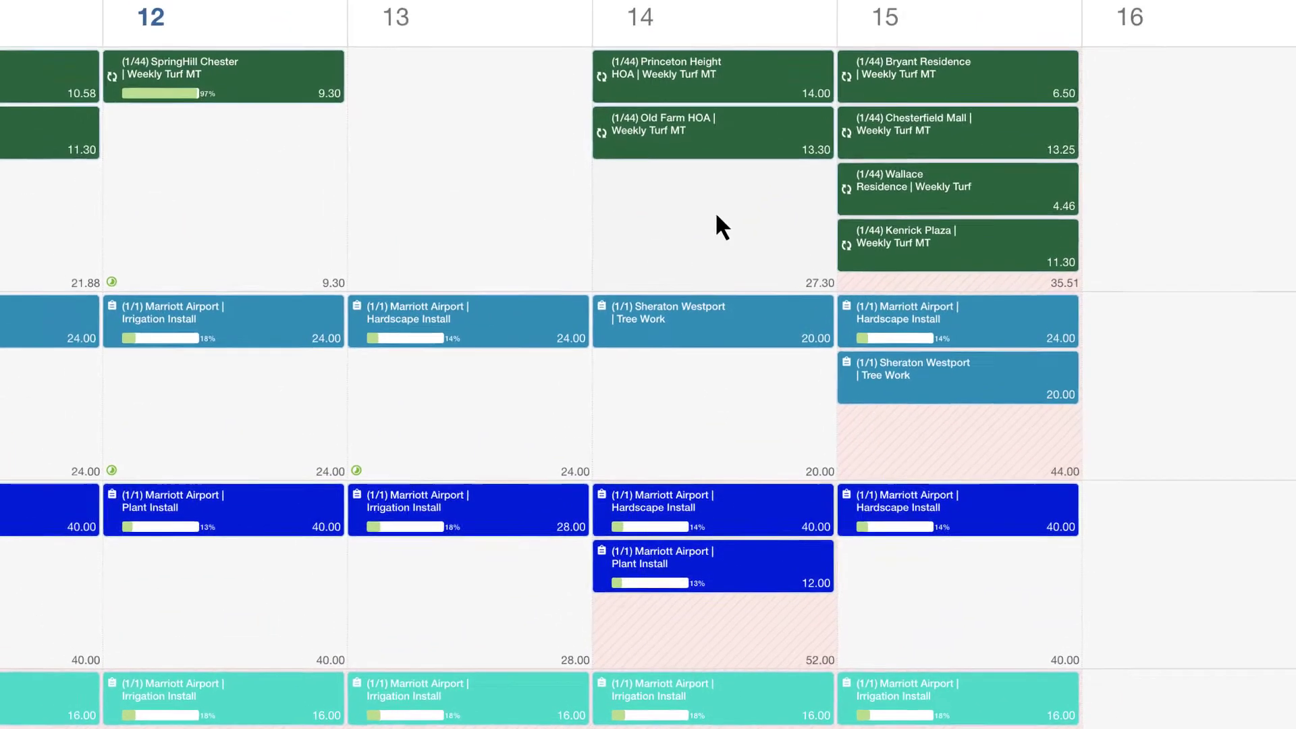
Step: Change the Old Farm HOA recurring schedule's type from Weekly to Days Between
{"action": "right_click", "coordinate": [719, 137]}
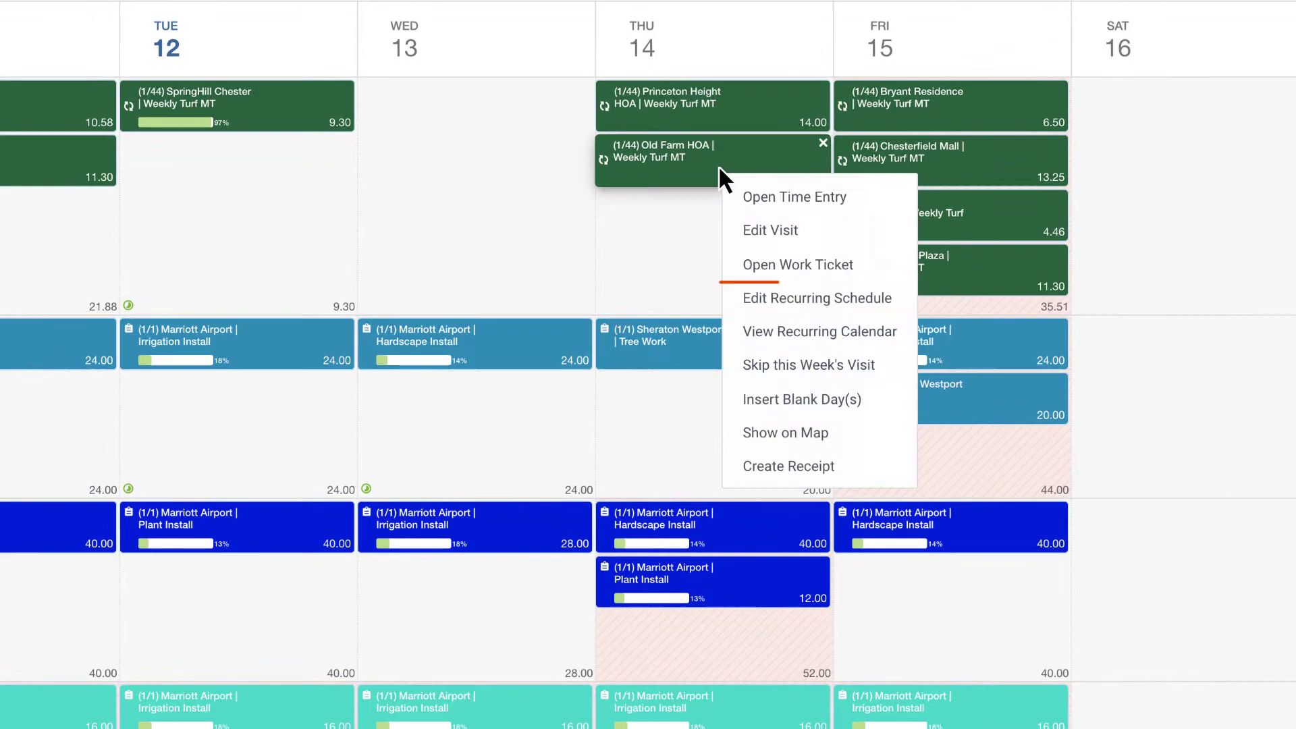
{"action": "left_click", "coordinate": [810, 298]}
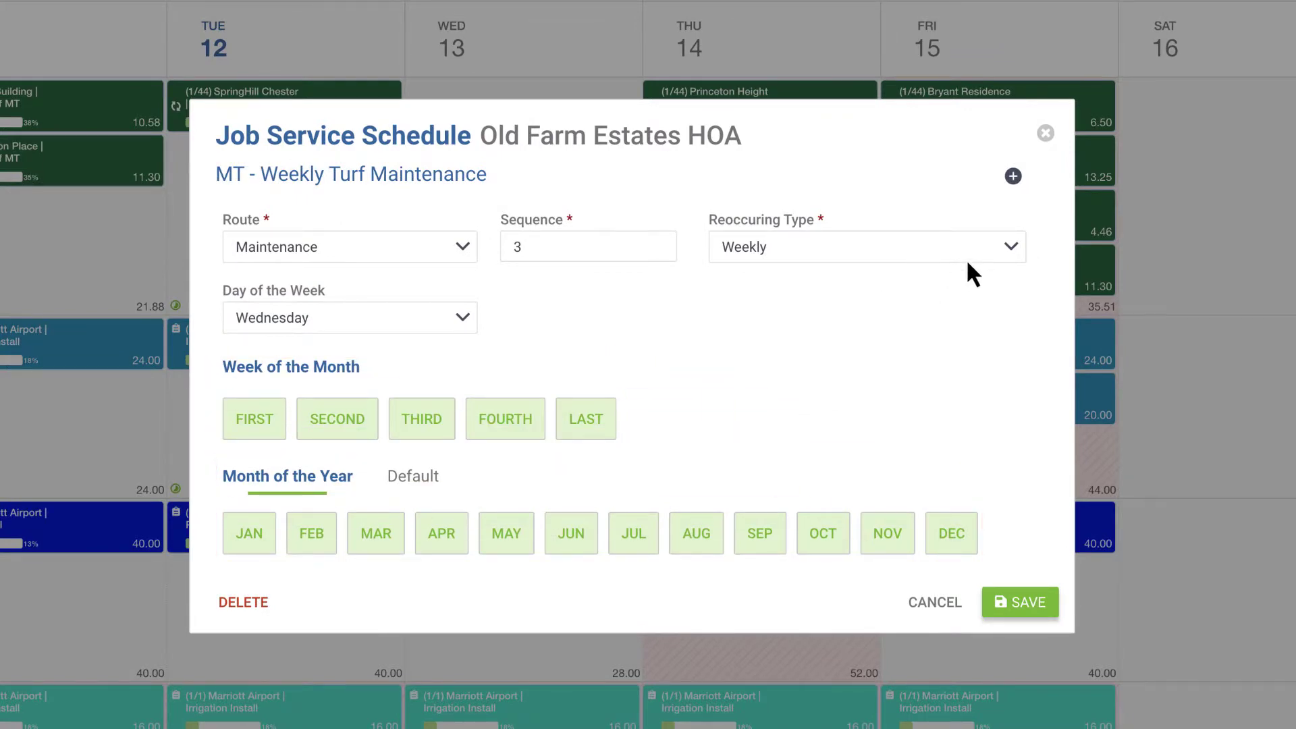
{"action": "left_click", "coordinate": [1013, 247]}
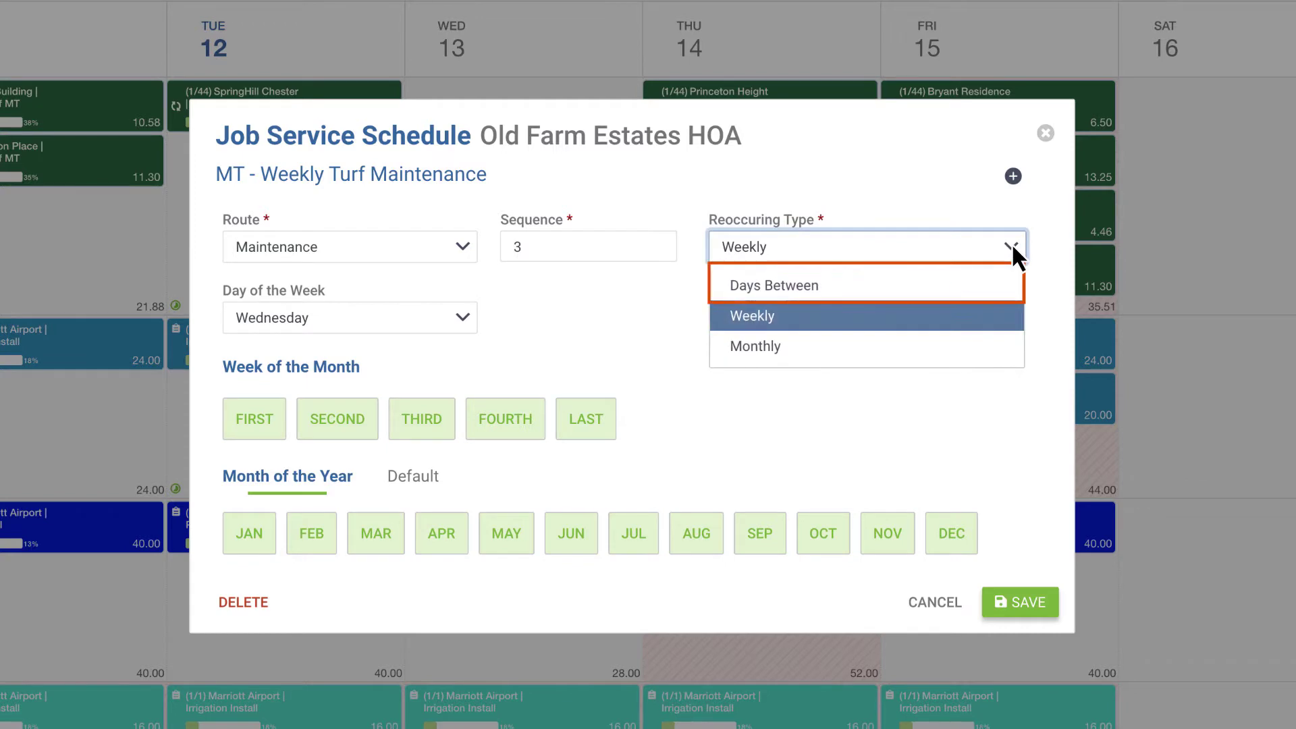
{"action": "left_click", "coordinate": [813, 289]}
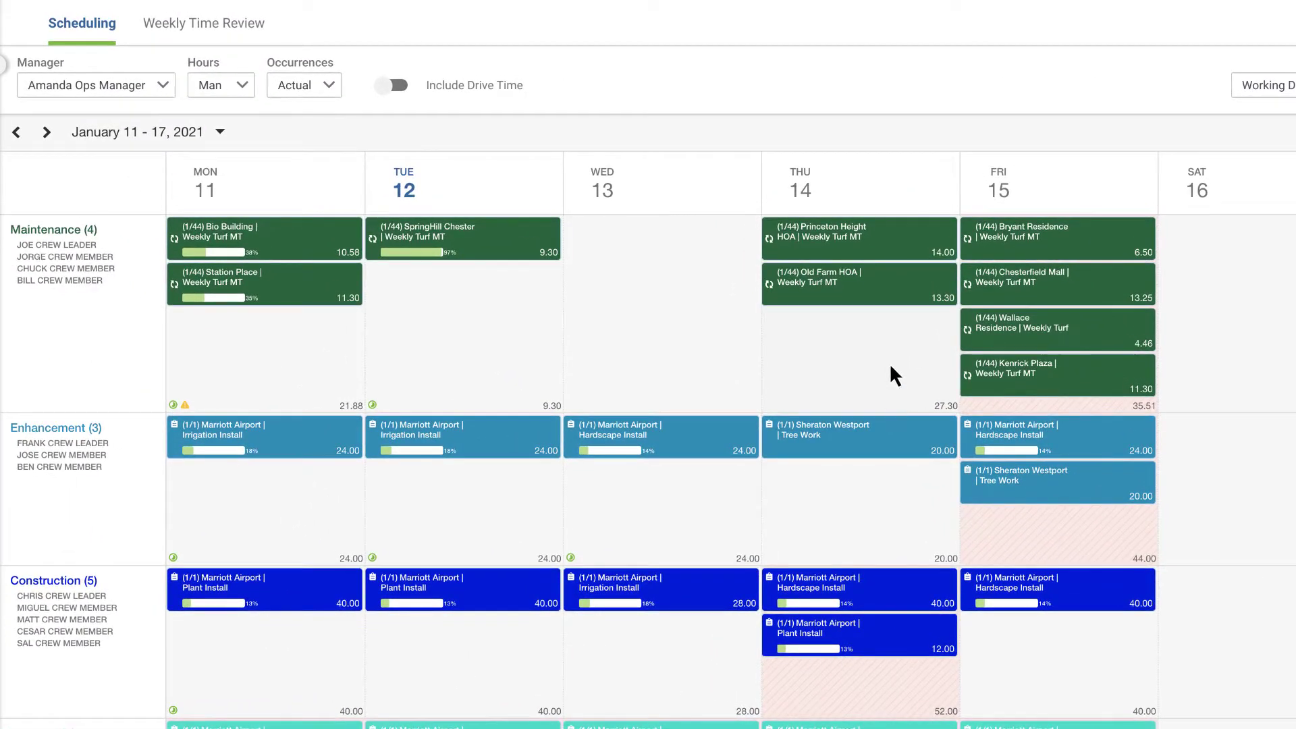
Step: View the Old Farm HOA yearly recurrence calendar, then save and return to the board
{"action": "right_click", "coordinate": [850, 282]}
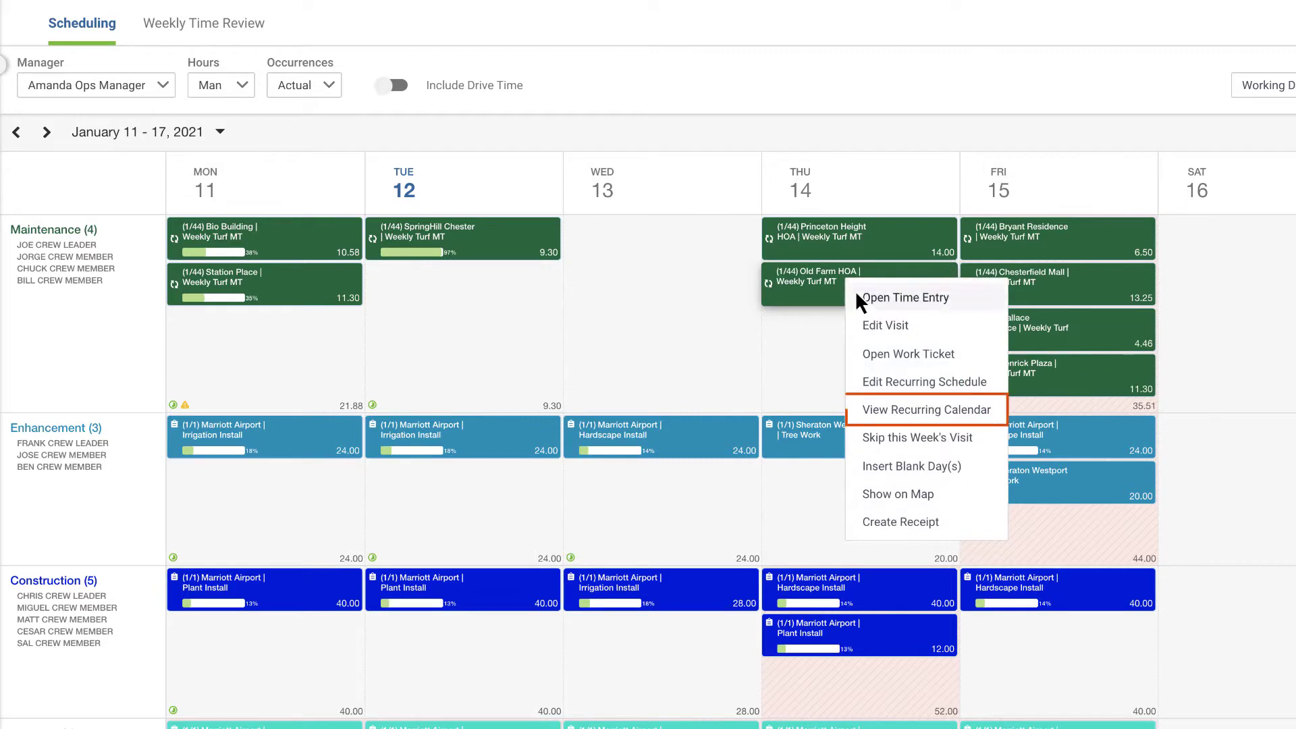
{"action": "left_click", "coordinate": [919, 408]}
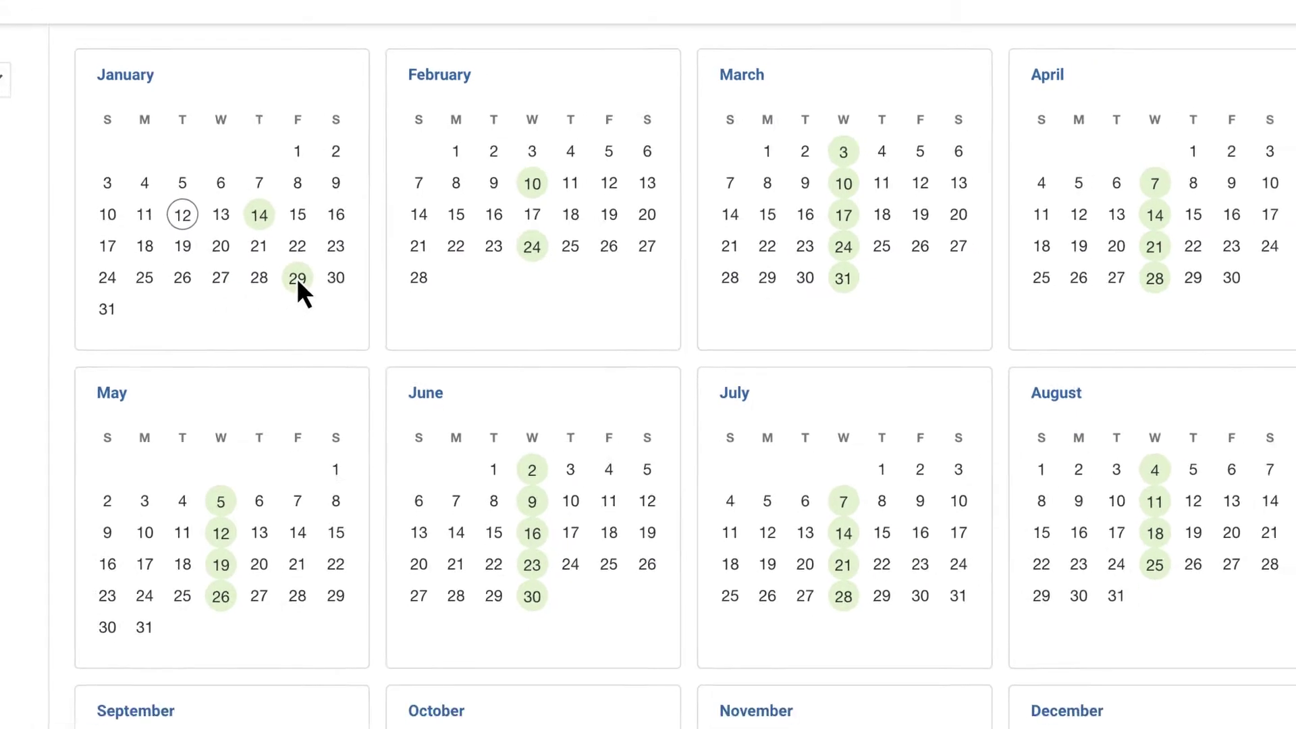
{"action": "left_click", "coordinate": [1246, 56]}
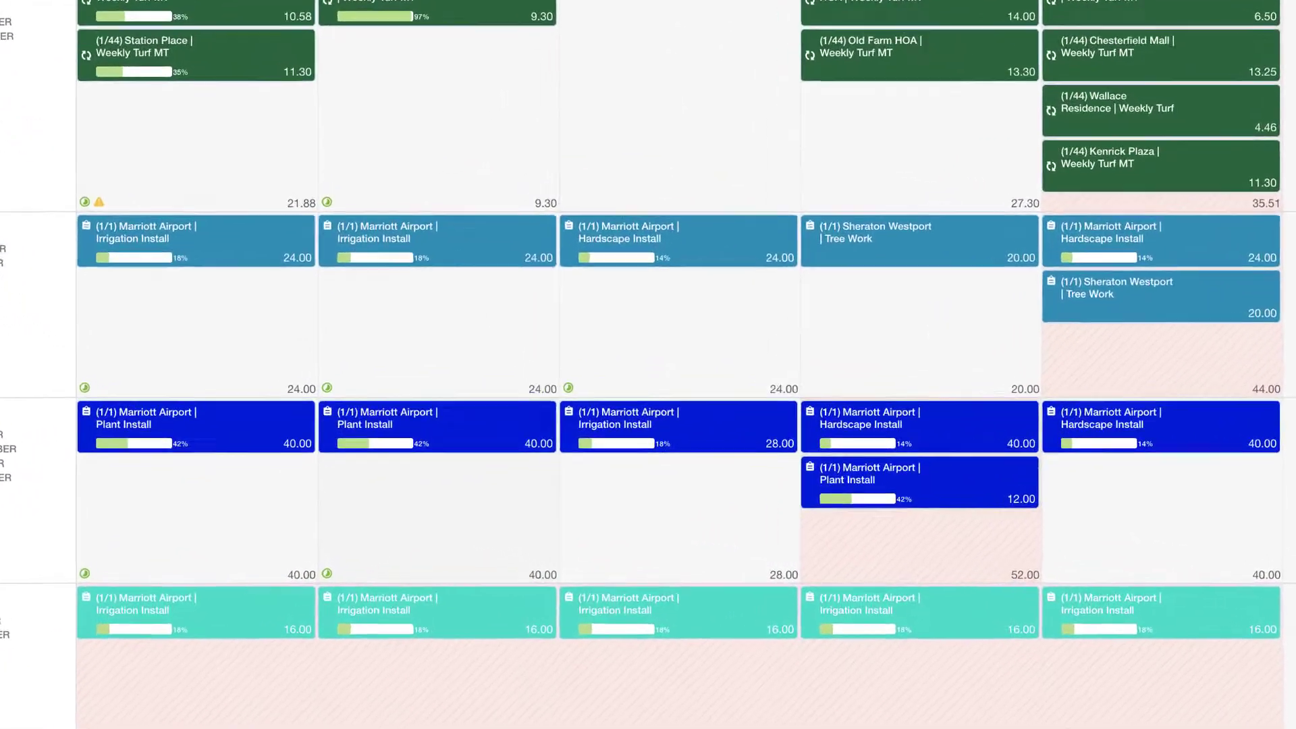
Step: Open Tuesday's Plant Install work ticket #7350, then its job #333 Construction Project 2021C
{"action": "right_click", "coordinate": [466, 412]}
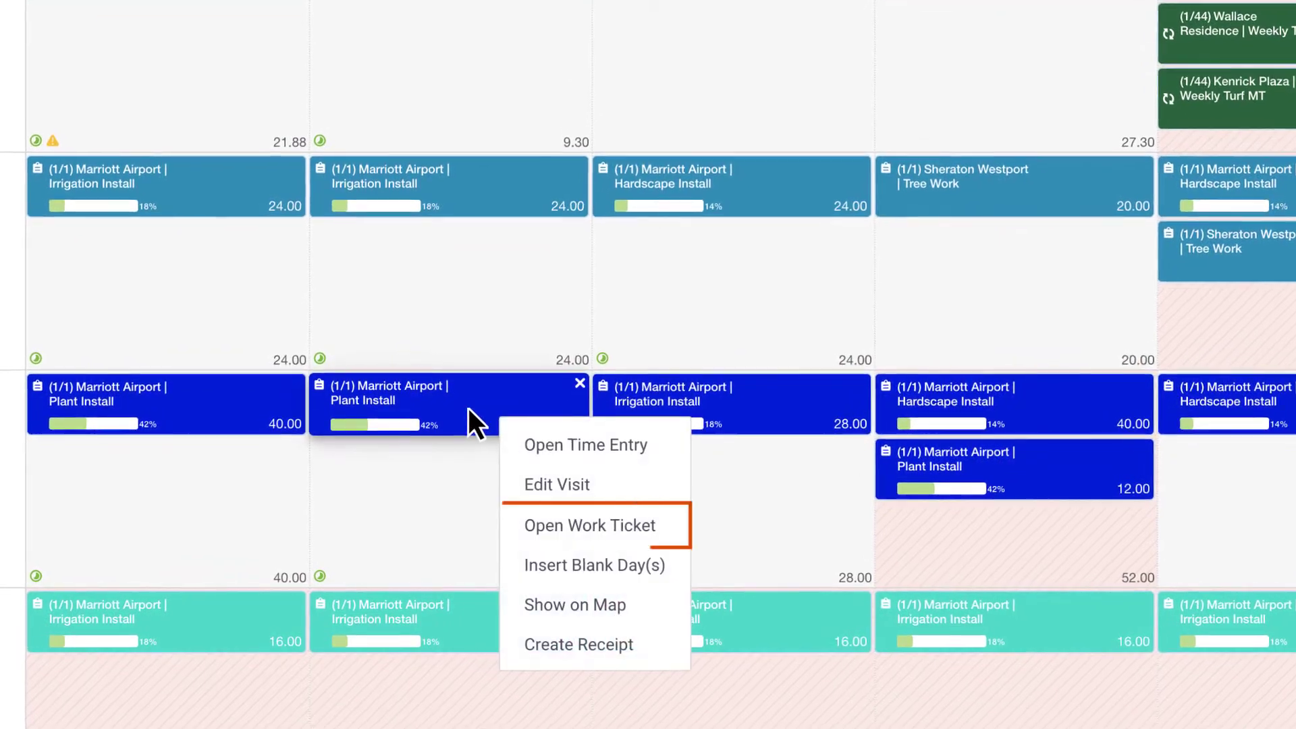
{"action": "left_click", "coordinate": [586, 532]}
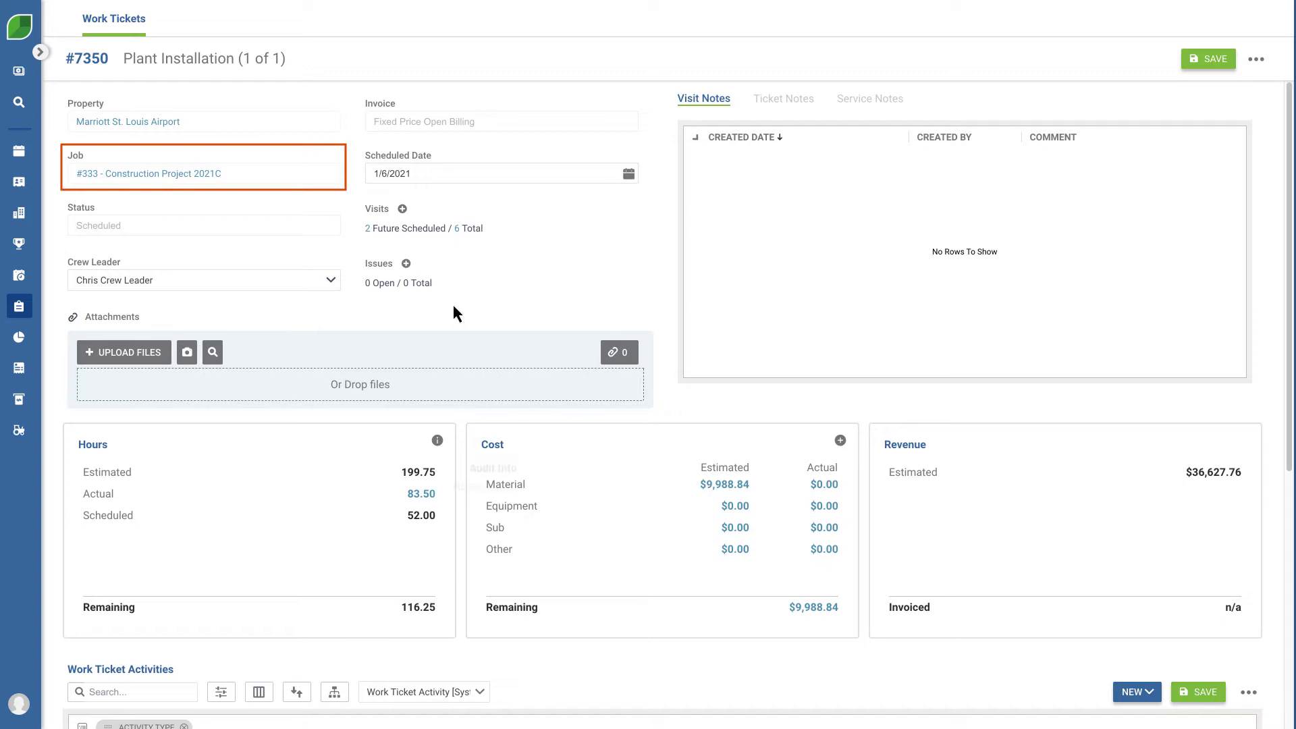
{"action": "left_click", "coordinate": [140, 174]}
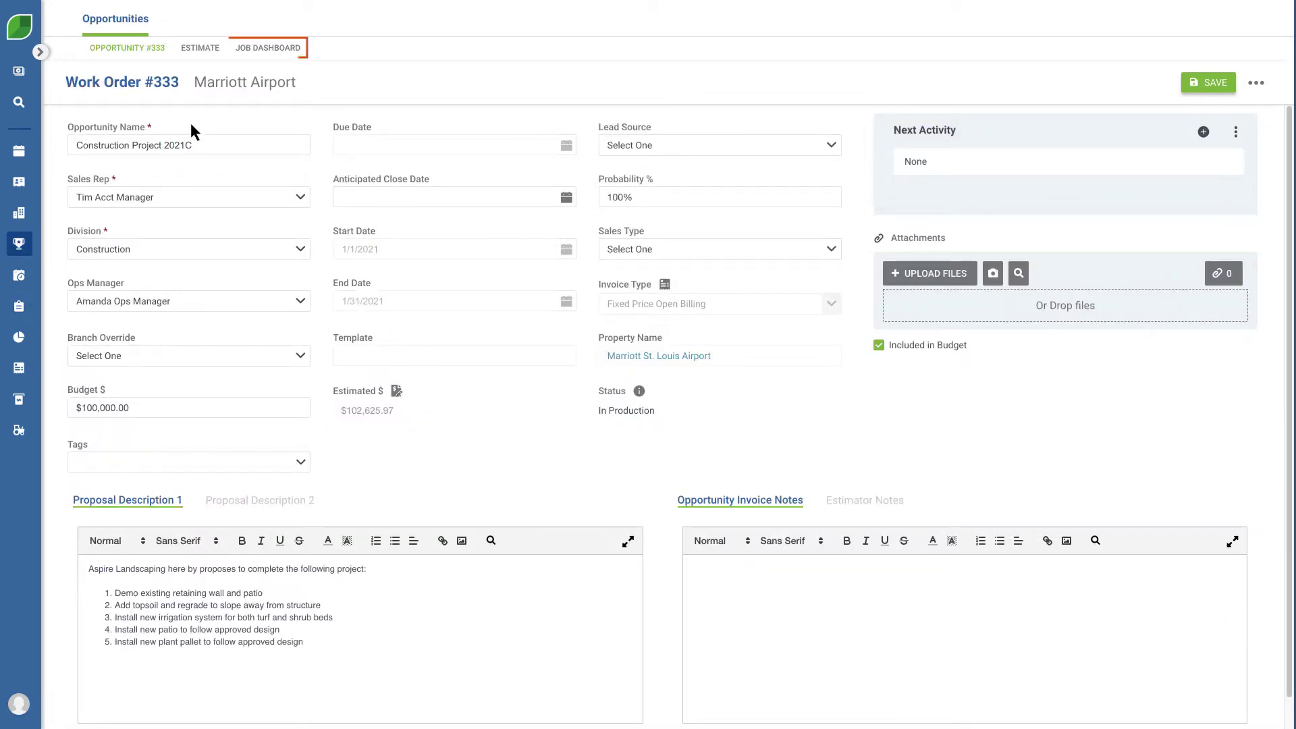
Step: Review job #333's Job Dashboard and view its Gantt chart
{"action": "left_click", "coordinate": [264, 49]}
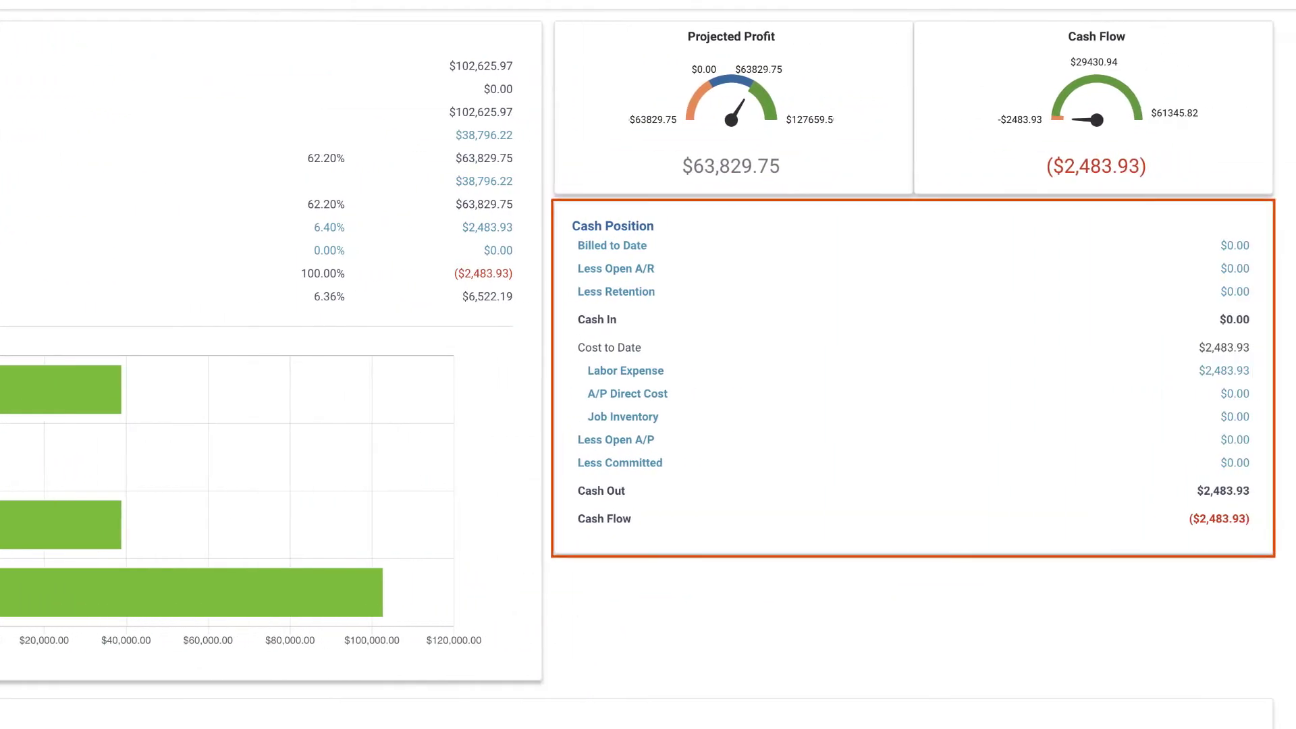
{"action": "left_click", "coordinate": [1244, 53]}
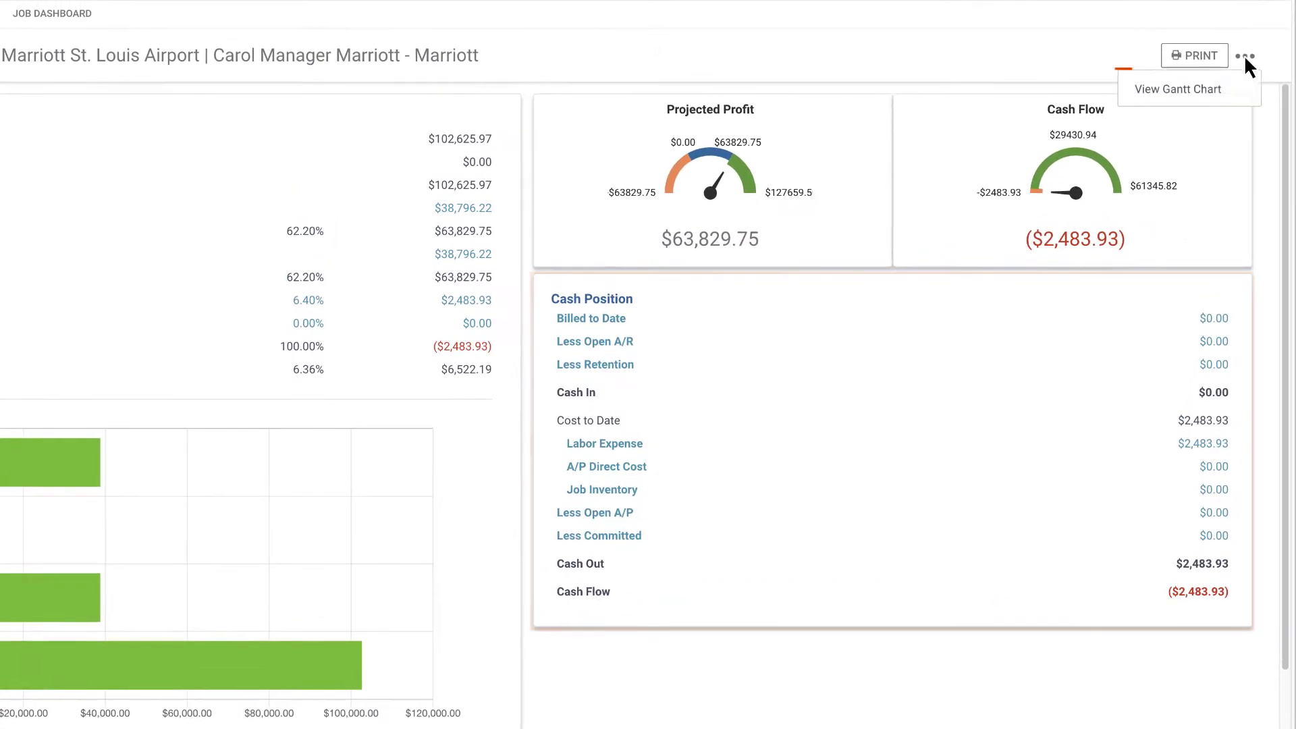
{"action": "left_click", "coordinate": [1178, 87]}
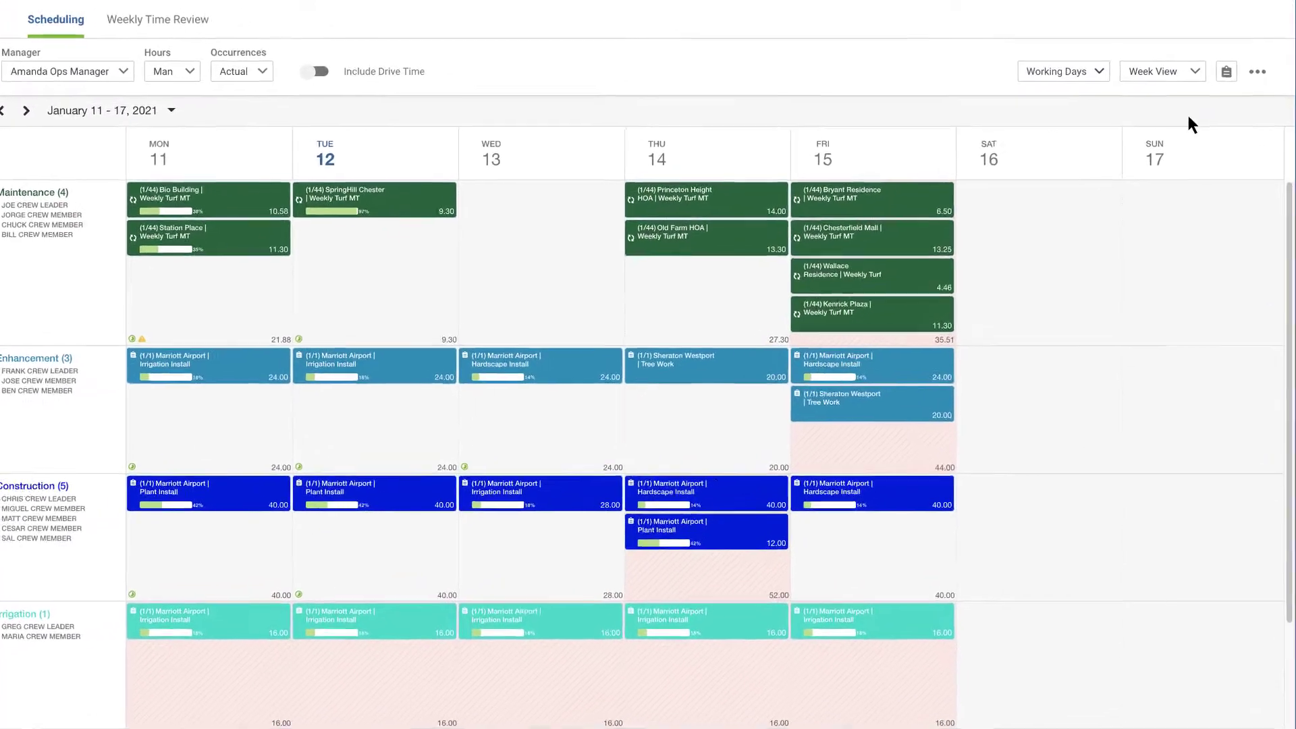
Step: In Route Scheduling, choose the Maintenance route for setting a new stop order
{"action": "left_click", "coordinate": [1257, 71]}
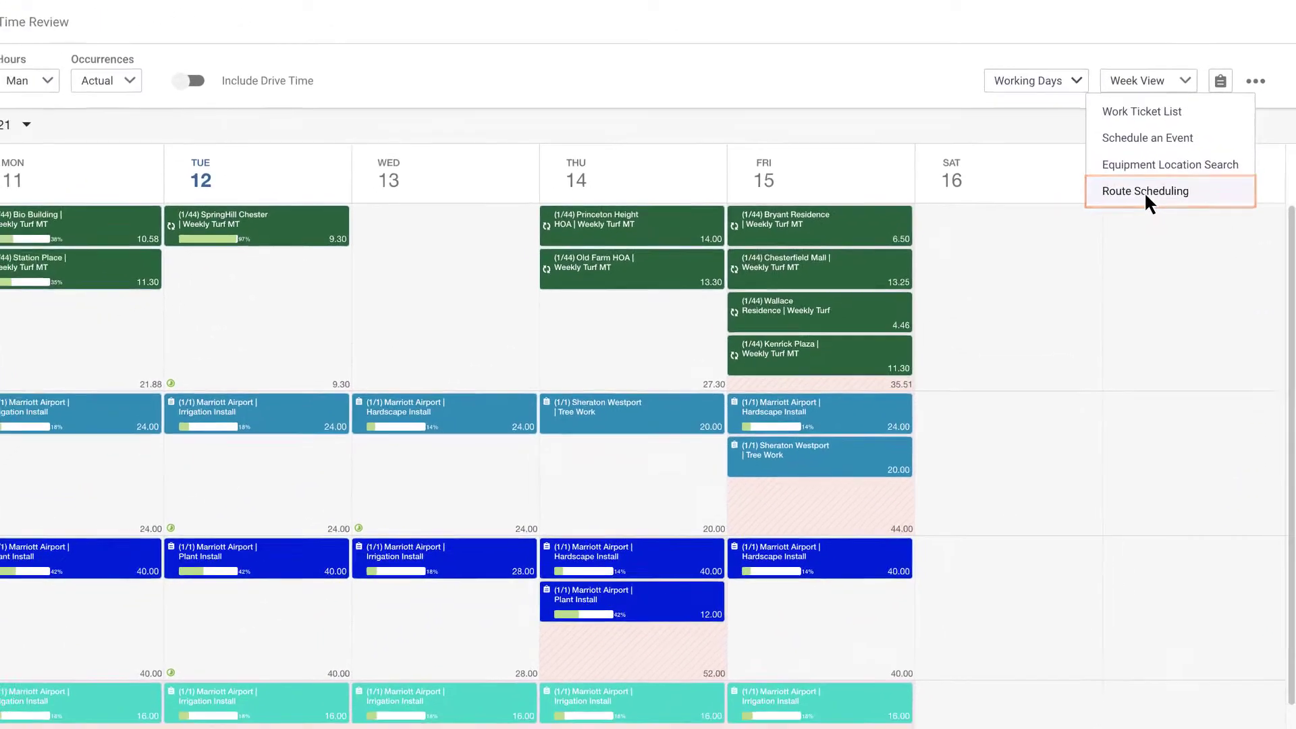
{"action": "left_click", "coordinate": [1146, 191]}
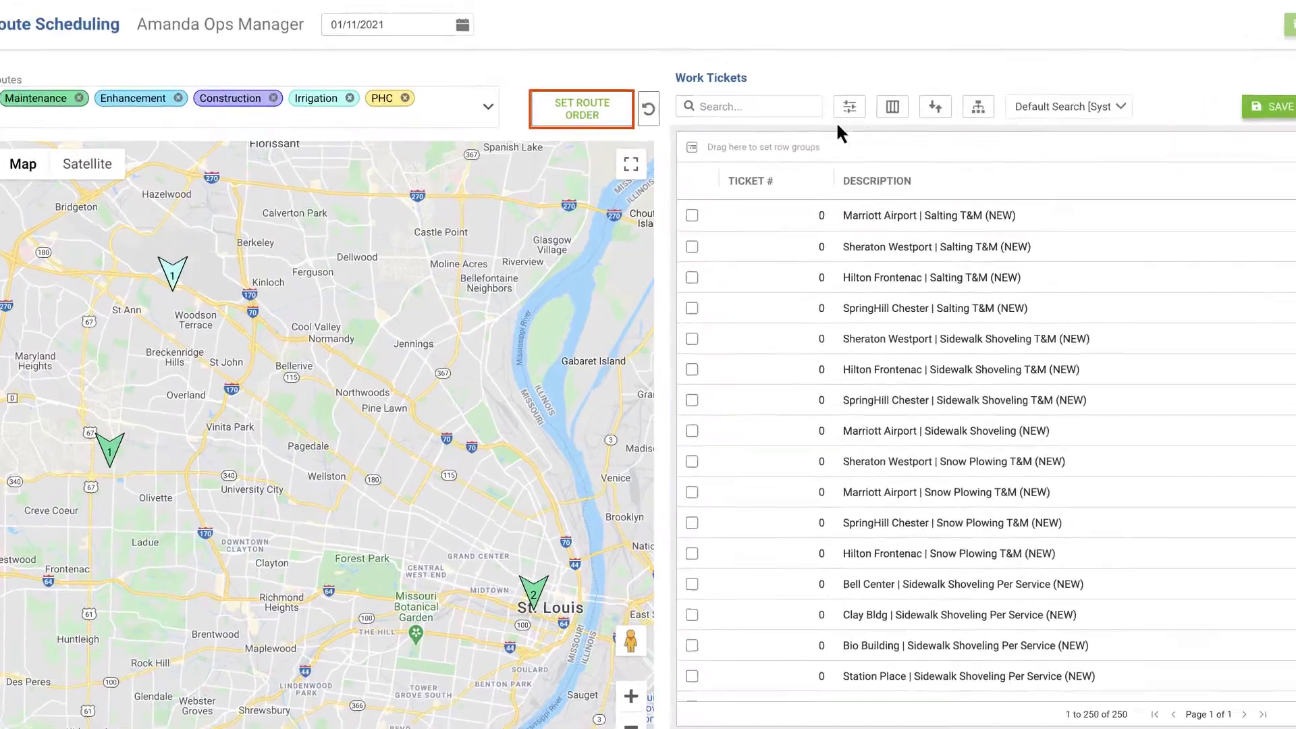
{"action": "left_click", "coordinate": [583, 110]}
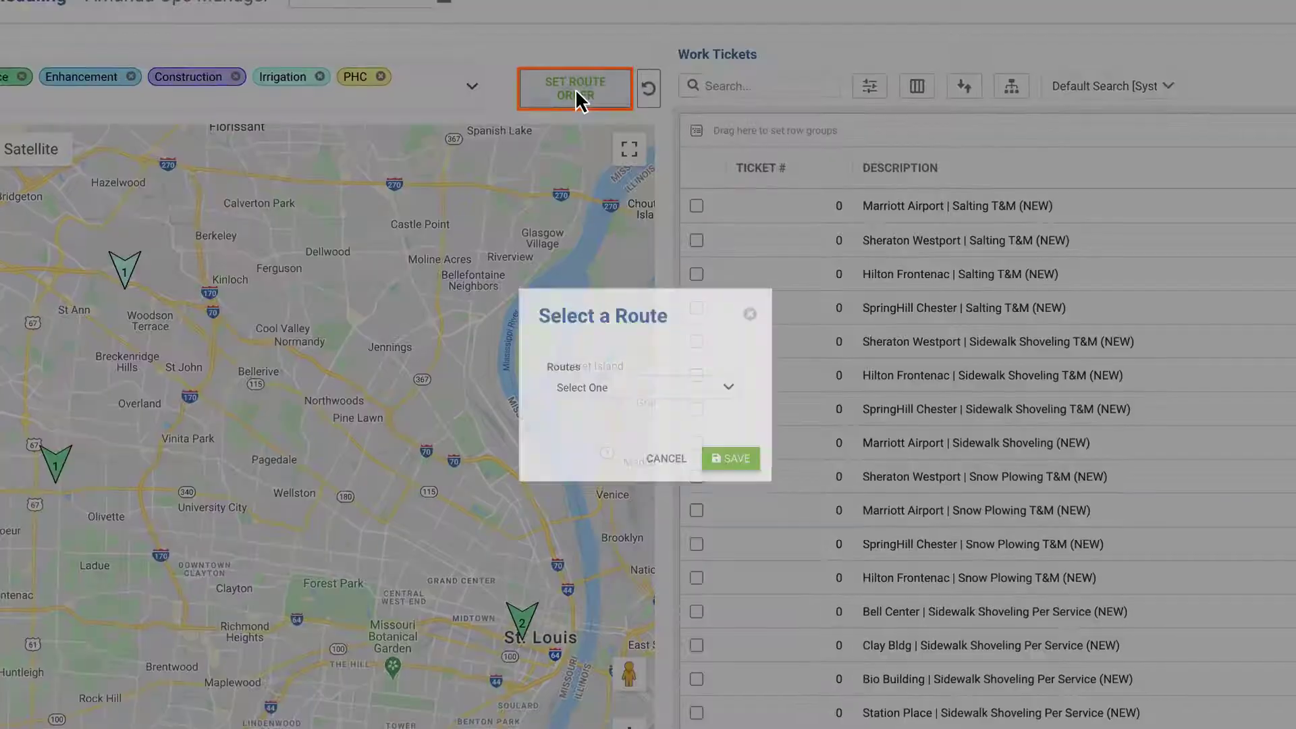
{"action": "left_click", "coordinate": [738, 390]}
{"action": "left_click", "coordinate": [594, 448]}
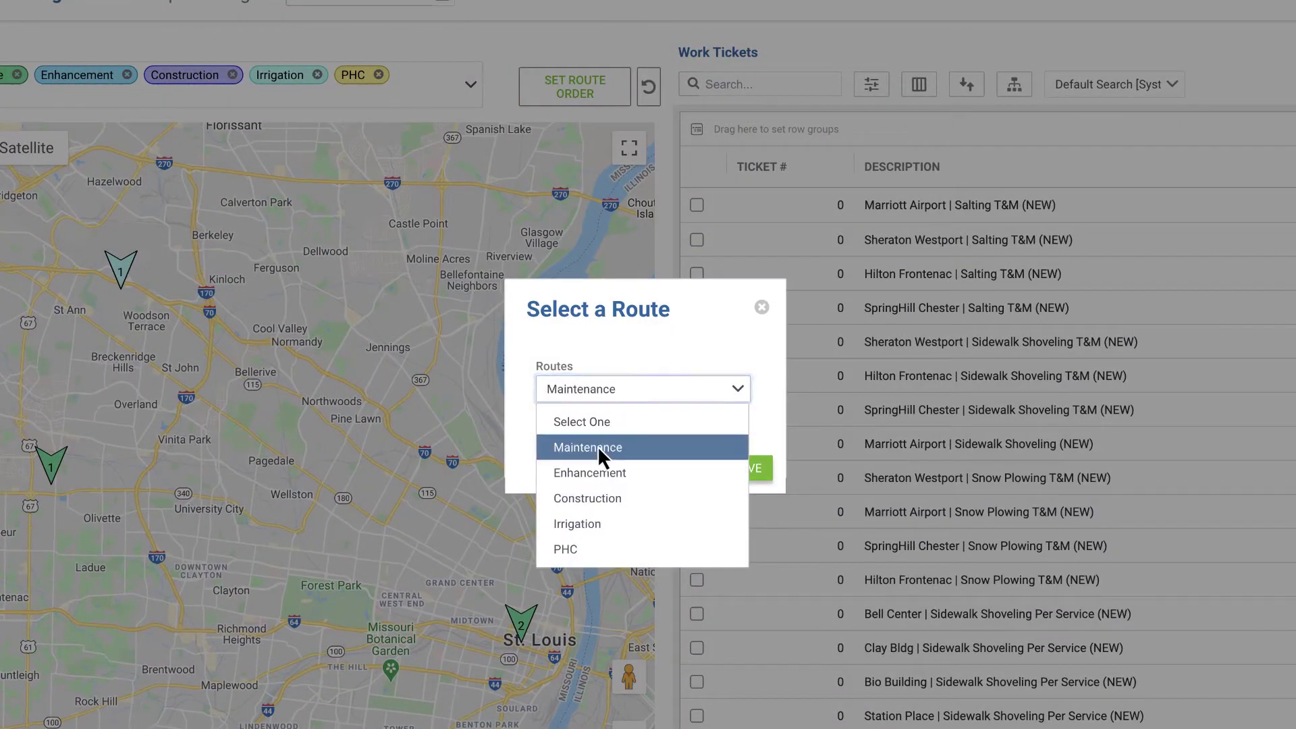
{"action": "left_click", "coordinate": [740, 468]}
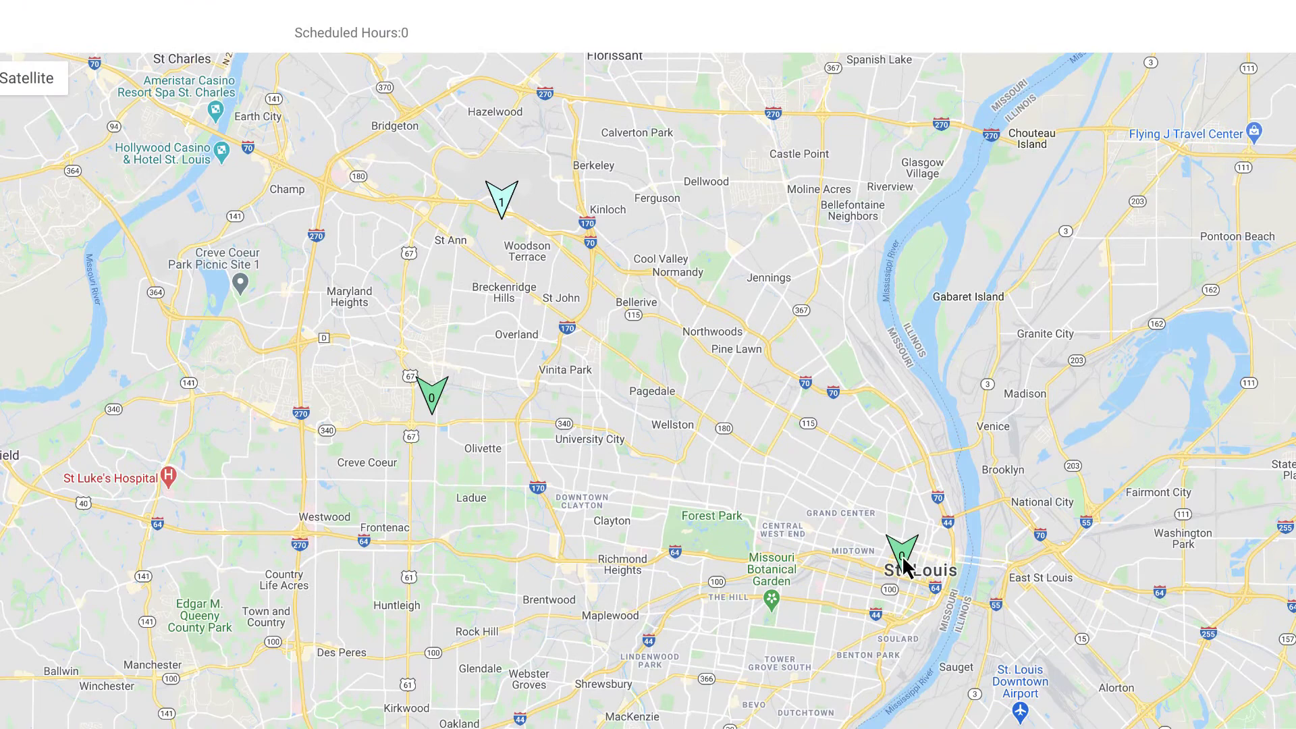
Step: Make the Olivette stop second and the St Ann stop third, and save the route
{"action": "left_click", "coordinate": [433, 399]}
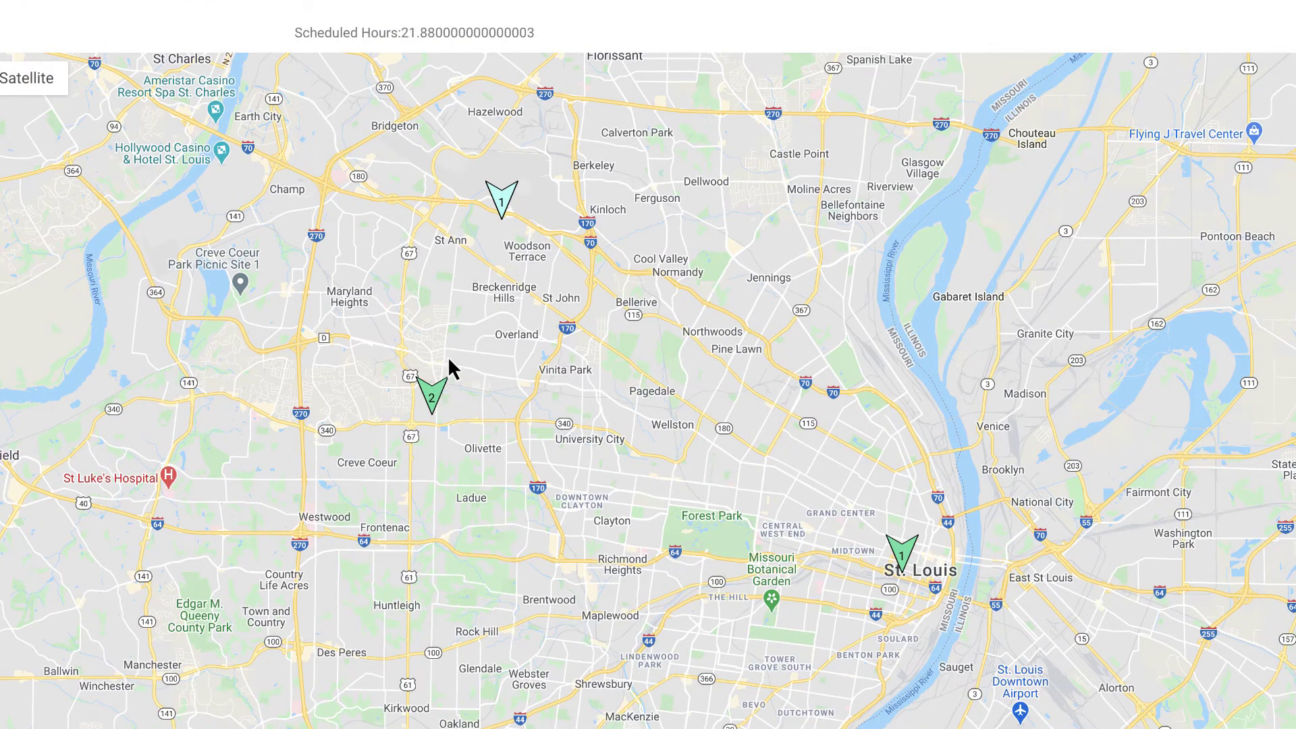
{"action": "left_click", "coordinate": [498, 211]}
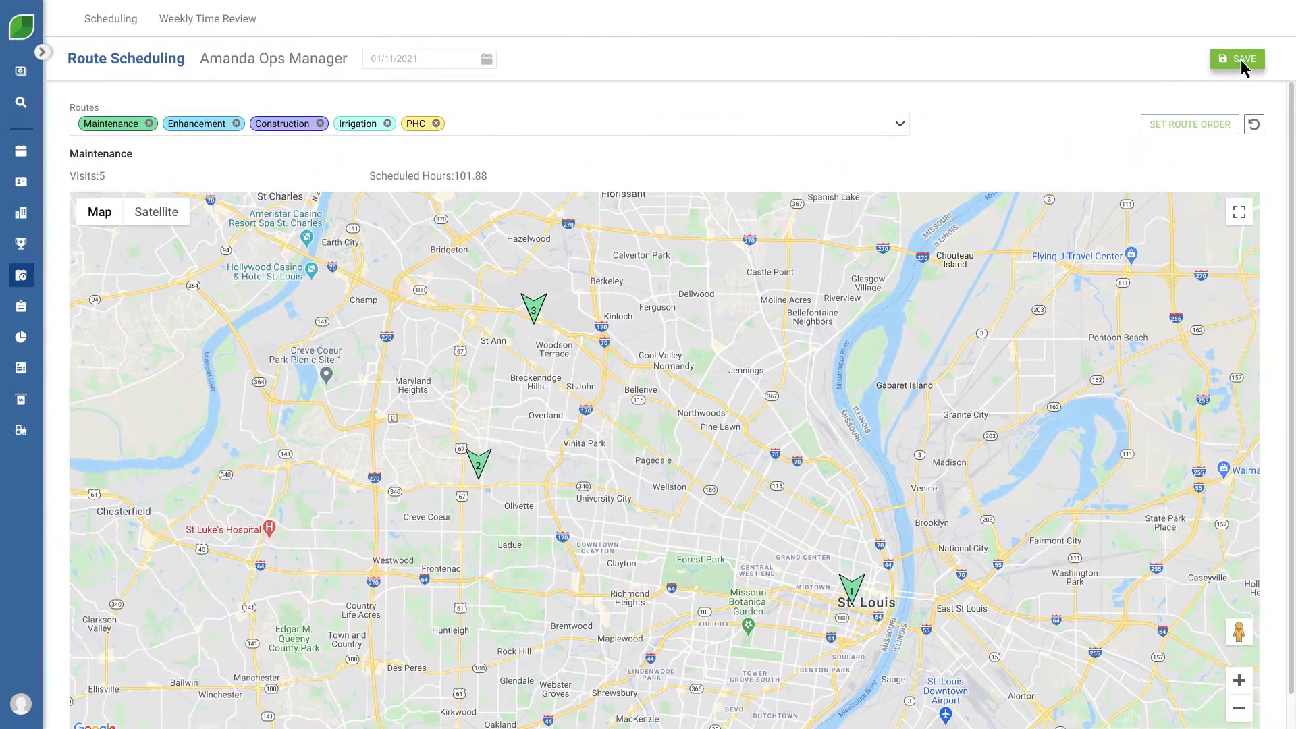
{"action": "left_click", "coordinate": [1281, 10]}
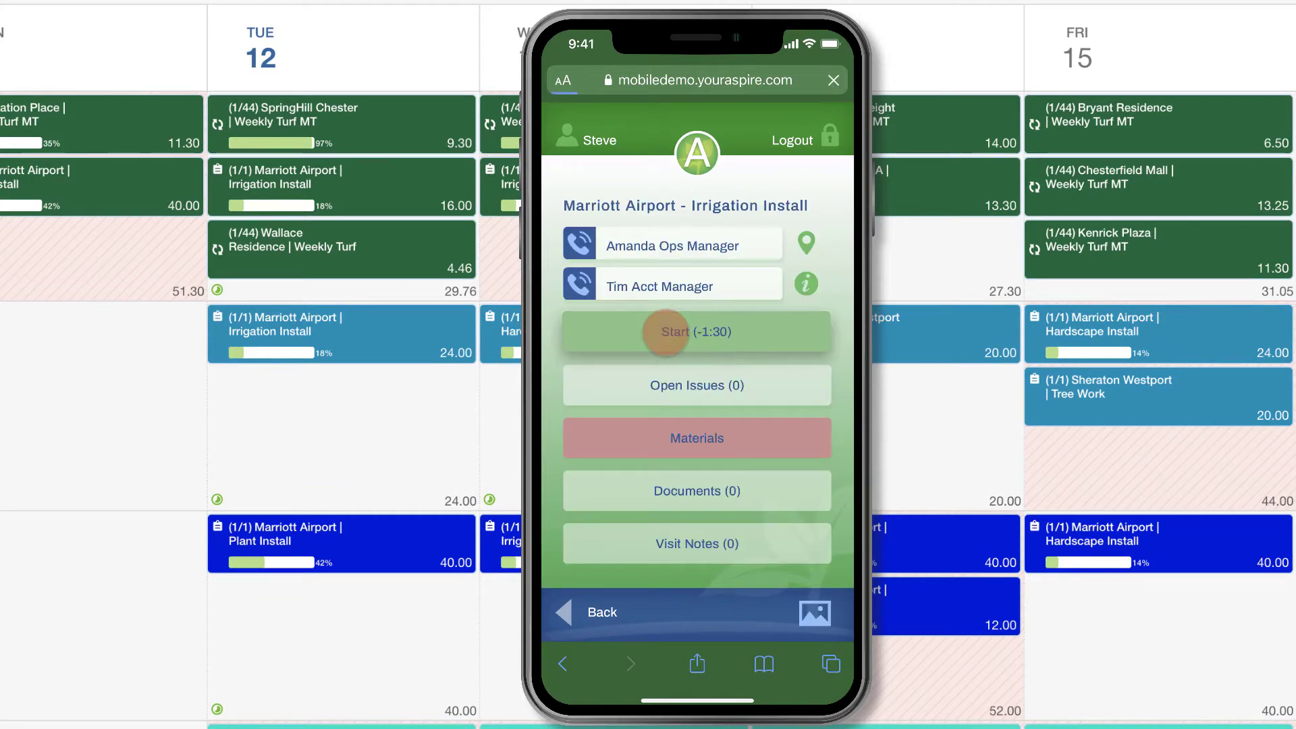
Step: Start the Marriott Airport Irrigation Install visit from the mobile crew app
{"action": "left_click", "coordinate": [666, 332]}
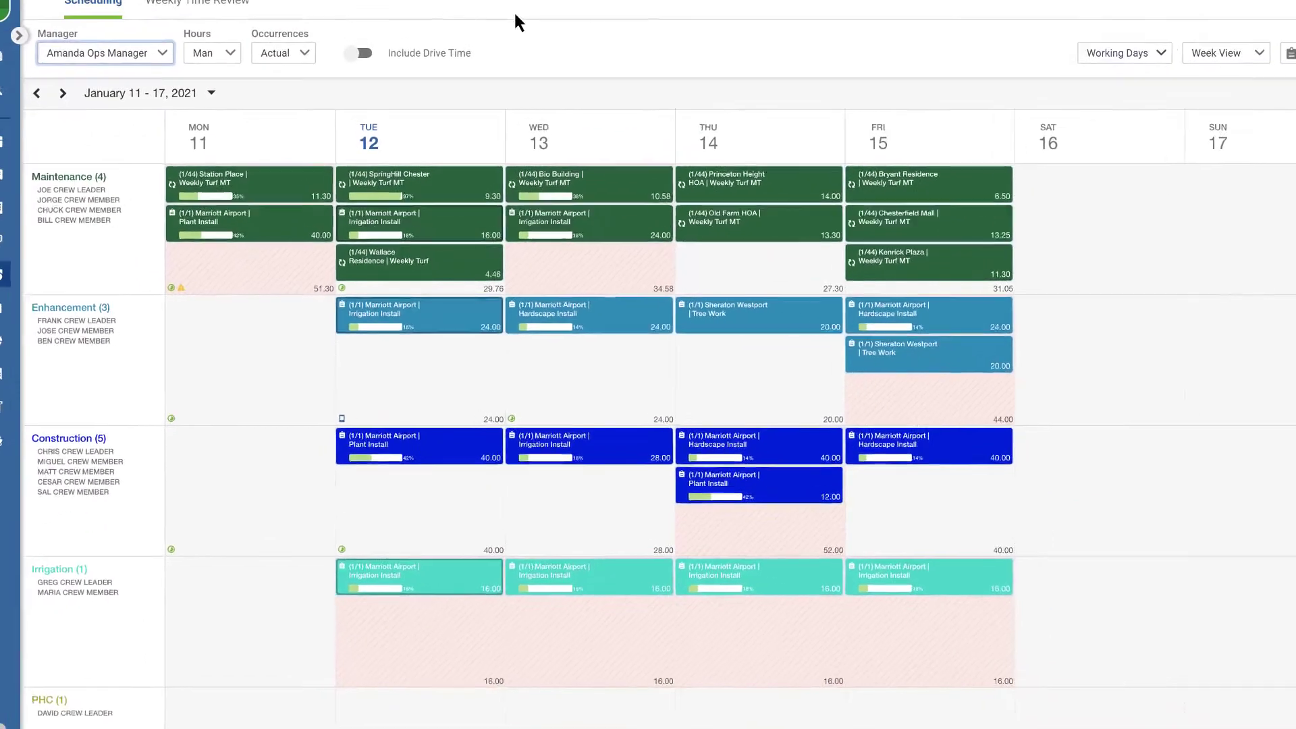
Step: Select all the week's time entries for bulk actions, then move the Wallace Residence visit from Tuesday 12 to Wednesday 13
{"action": "left_click", "coordinate": [198, 2]}
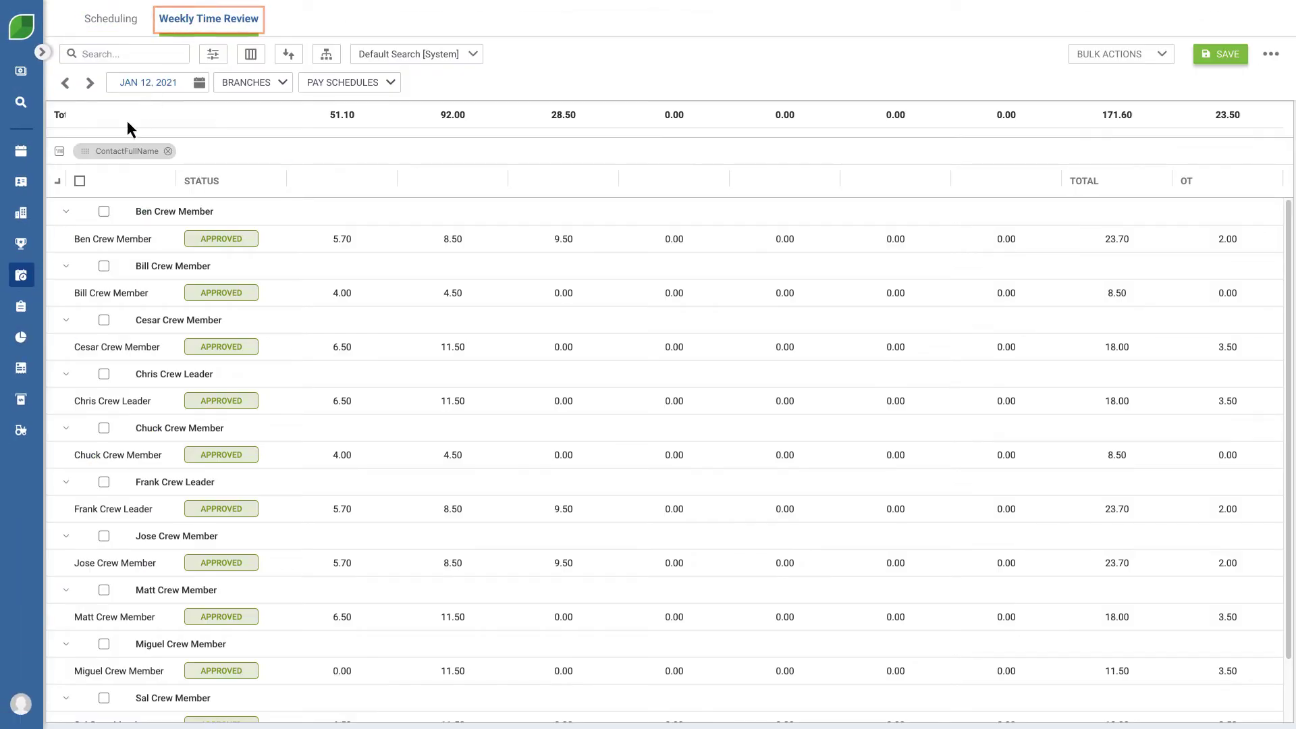
{"action": "left_click", "coordinate": [79, 181]}
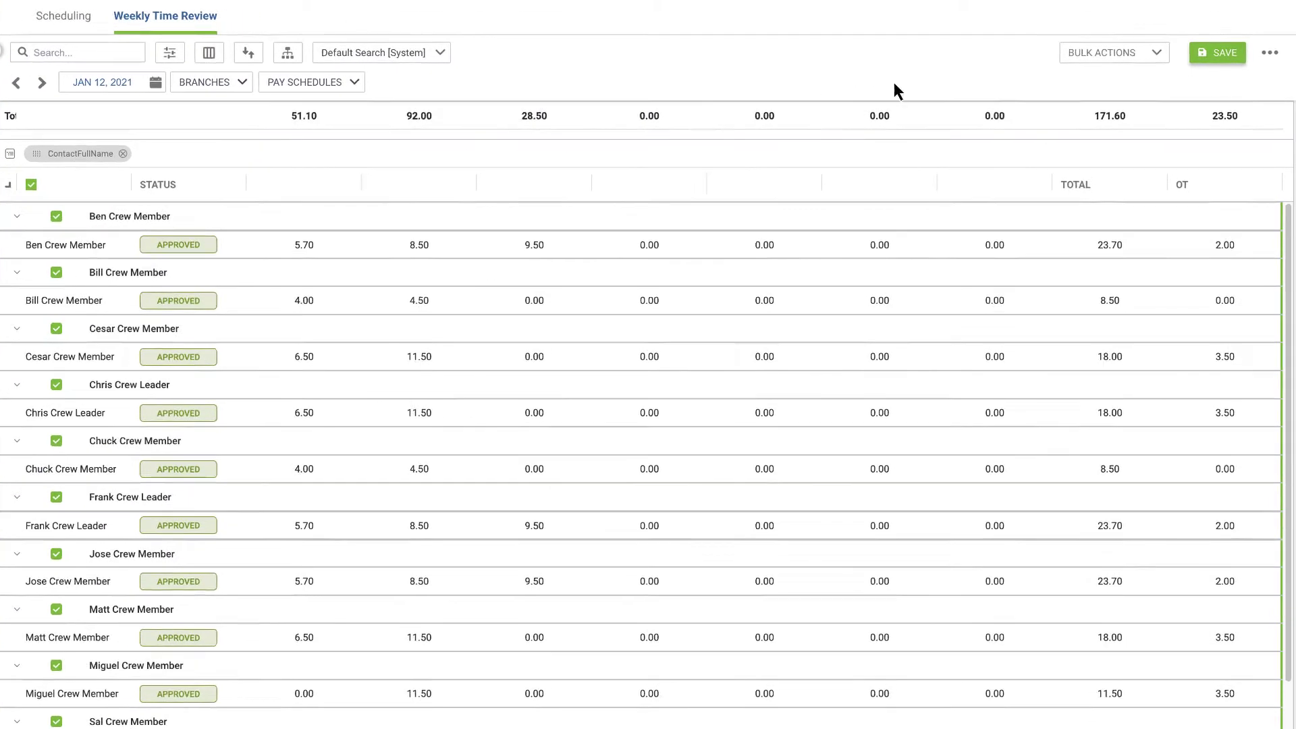
{"action": "left_click", "coordinate": [1154, 53]}
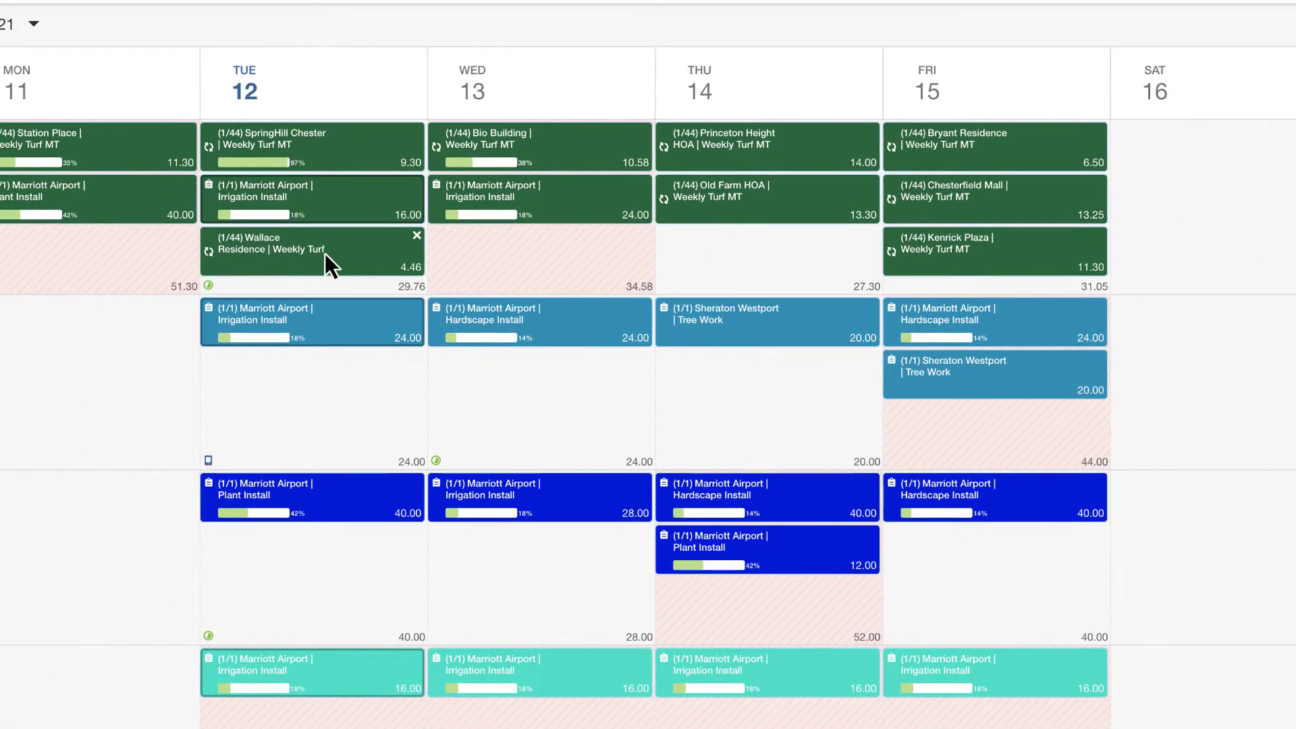
{"action": "left_click_drag", "start_coordinate": [129, 317], "coordinate": [322, 341]}
{"action": "left_click_drag", "start_coordinate": [518, 277], "coordinate": [518, 277]}
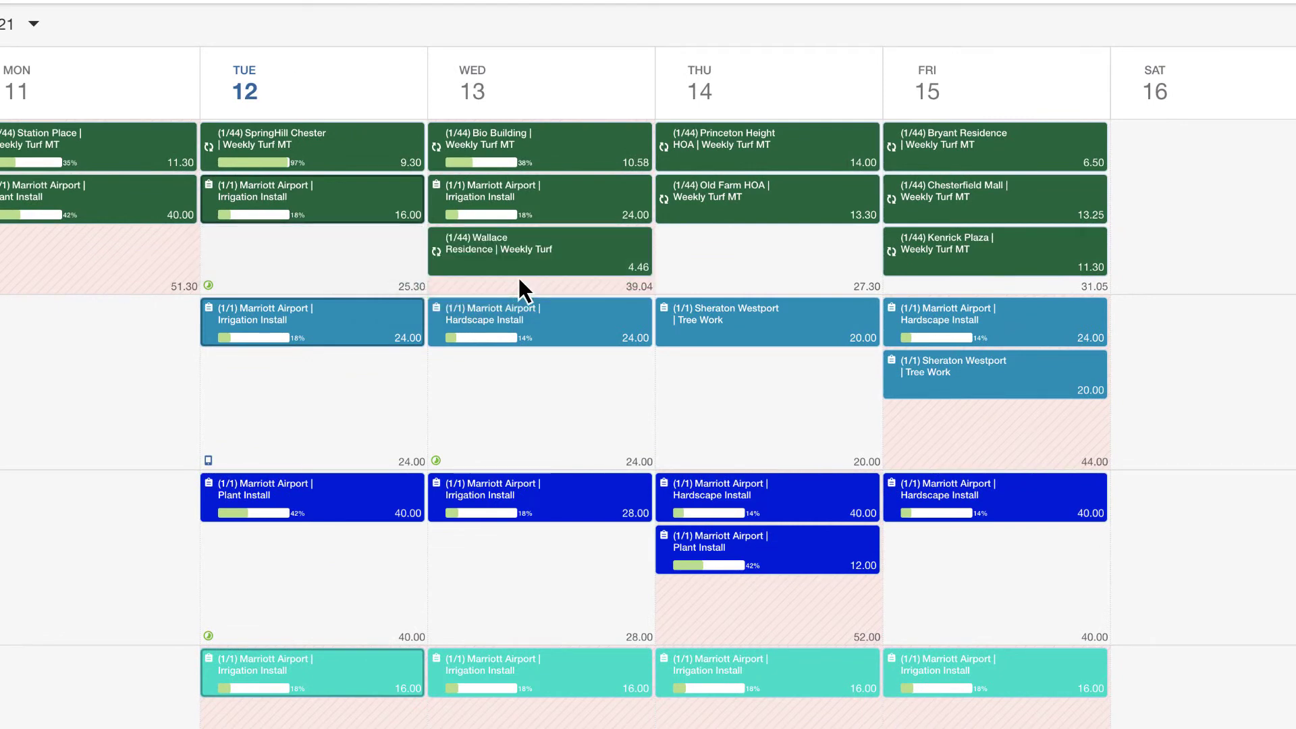